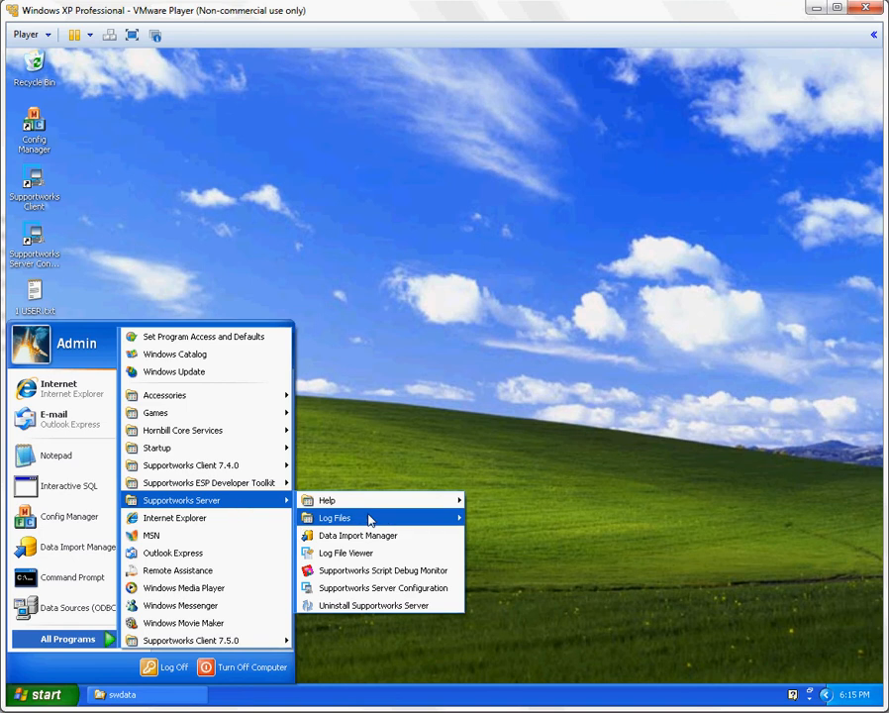
Open the Supportworks Data Import Manager and create a new SQL import named jtestt
left_click(368, 536)
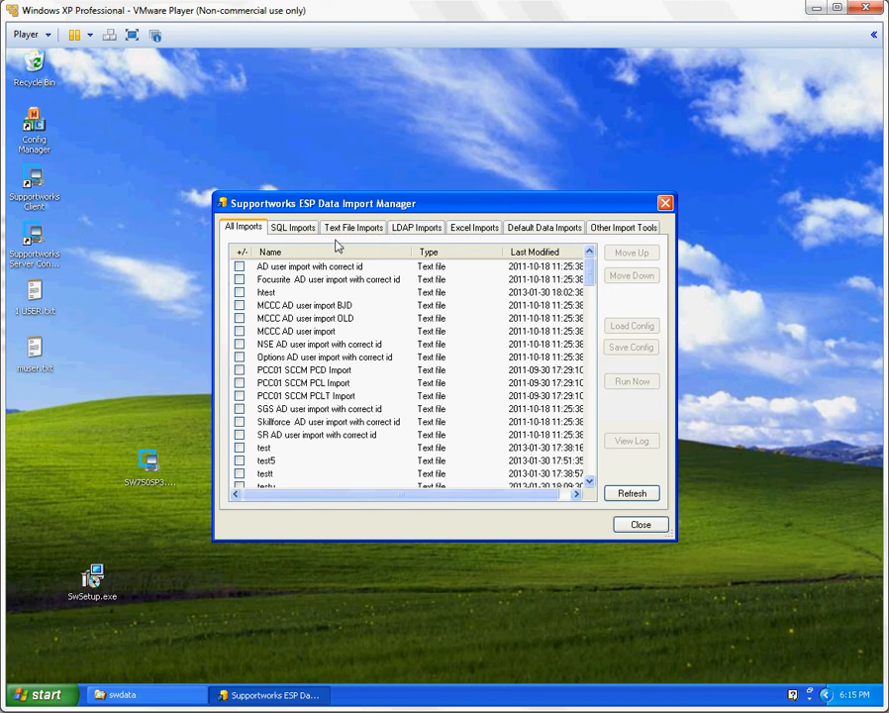
left_click(301, 230)
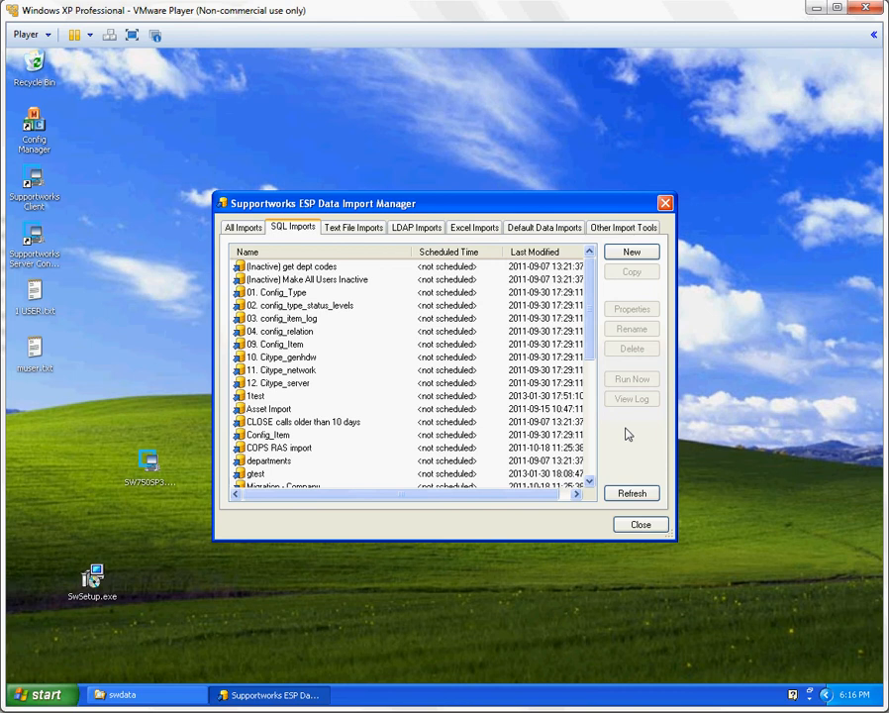
left_click(633, 254)
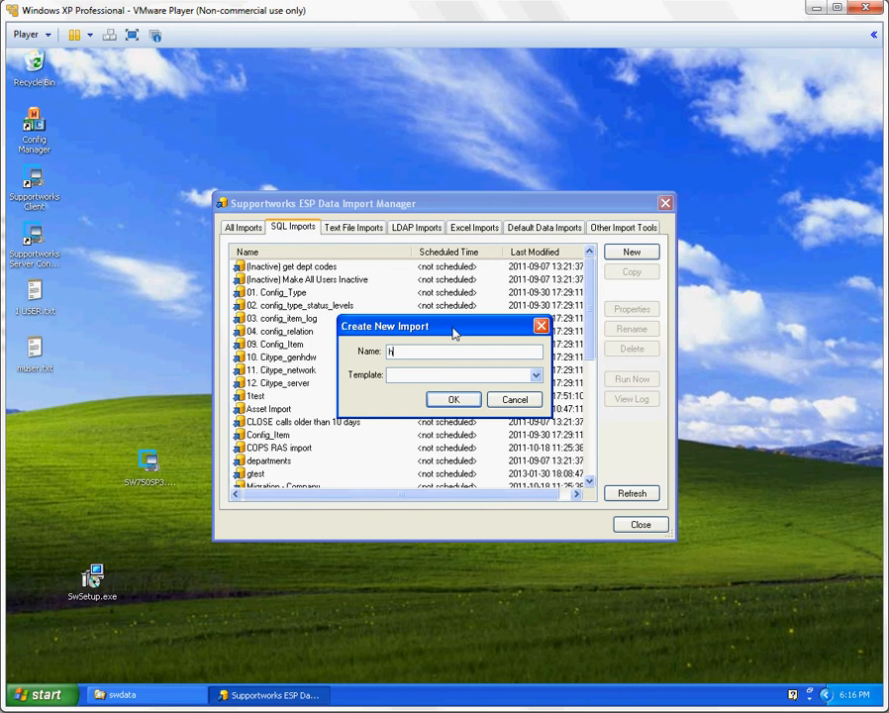
type("jtestt")
left_click(452, 400)
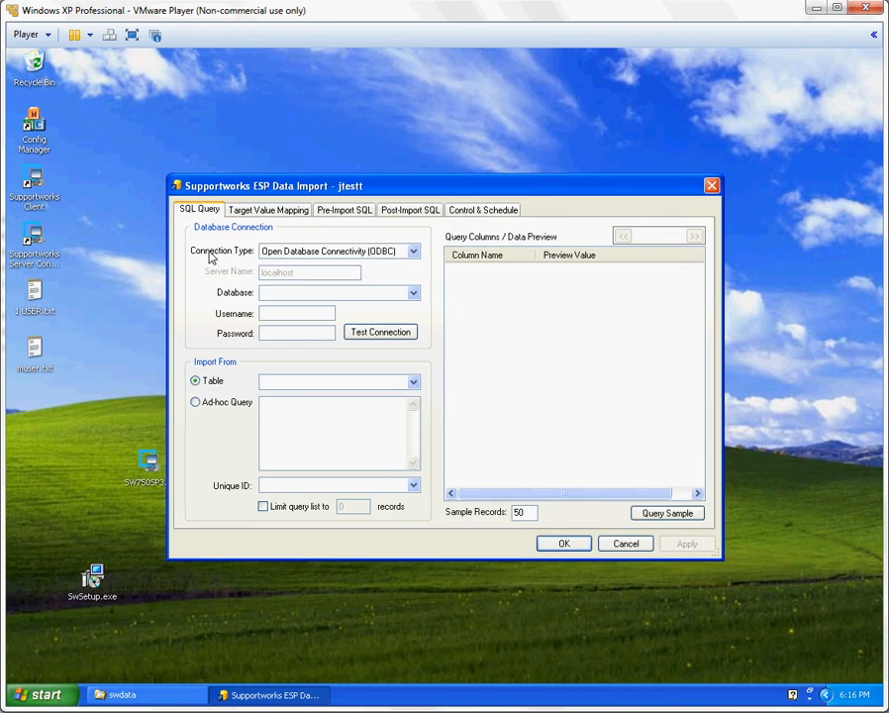
Set the import's connection type to Open Database Connectivity (ODBC) and its source database to swdata_old_server
left_click(413, 251)
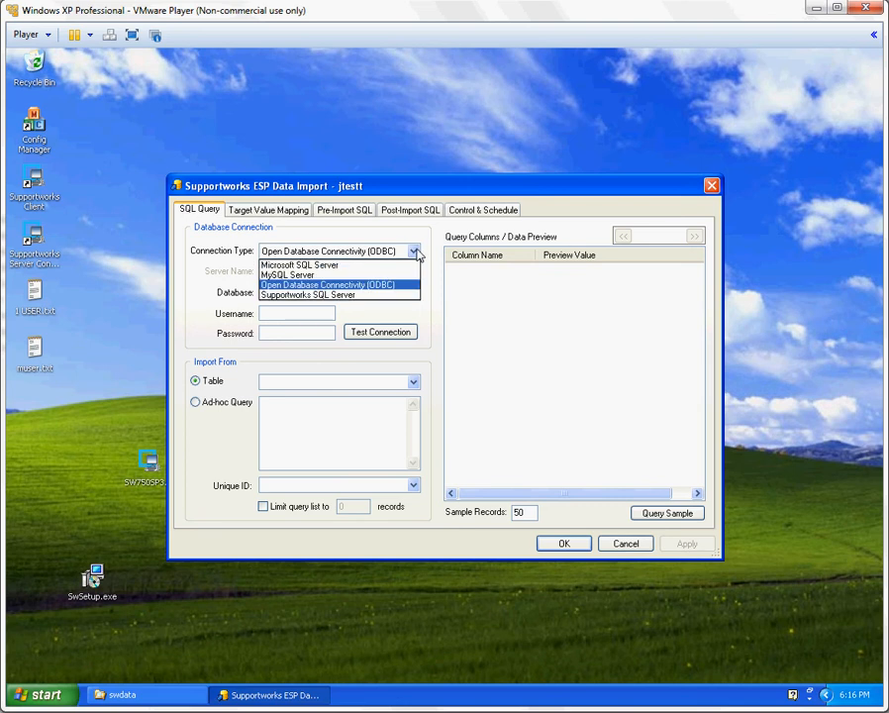
left_click(396, 285)
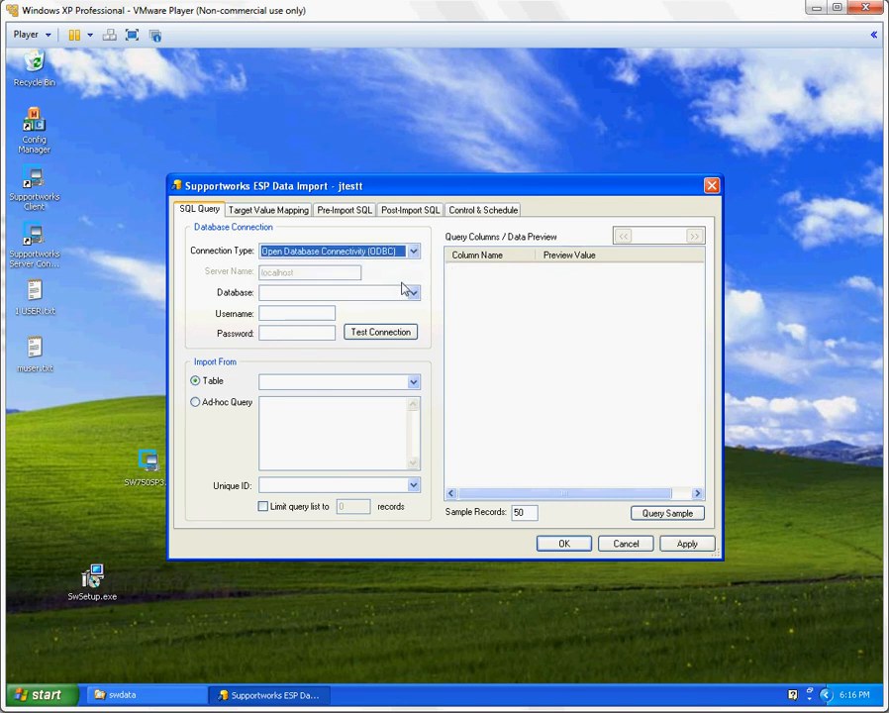
left_click(512, 295)
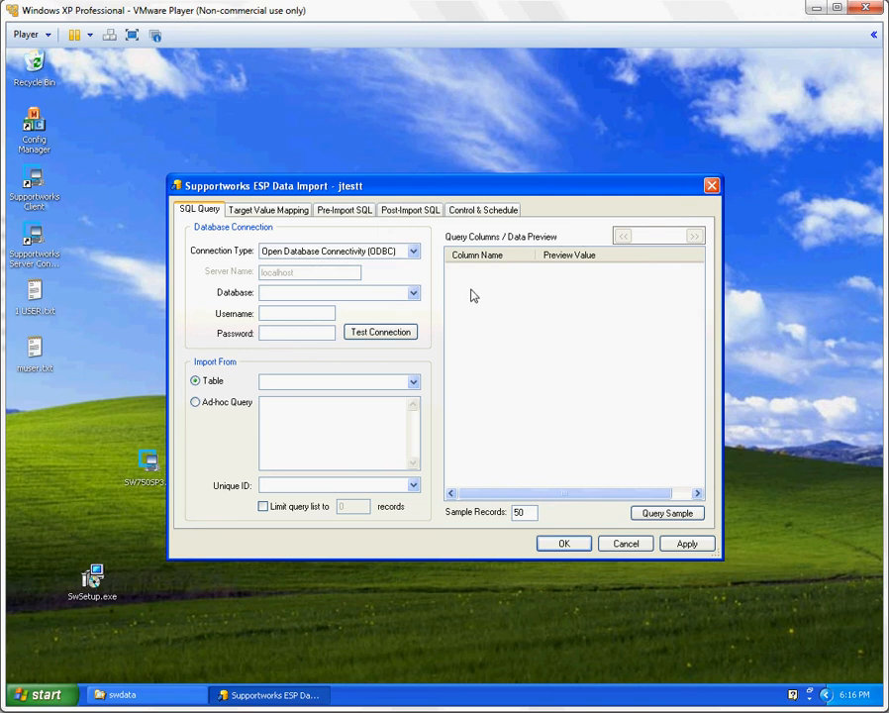
left_click(413, 293)
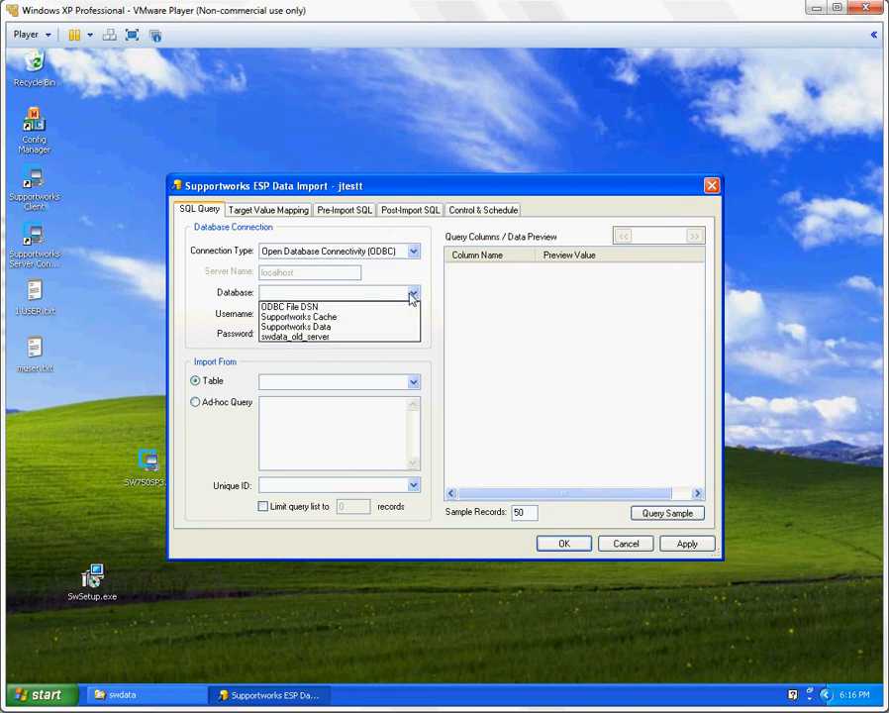
left_click(309, 338)
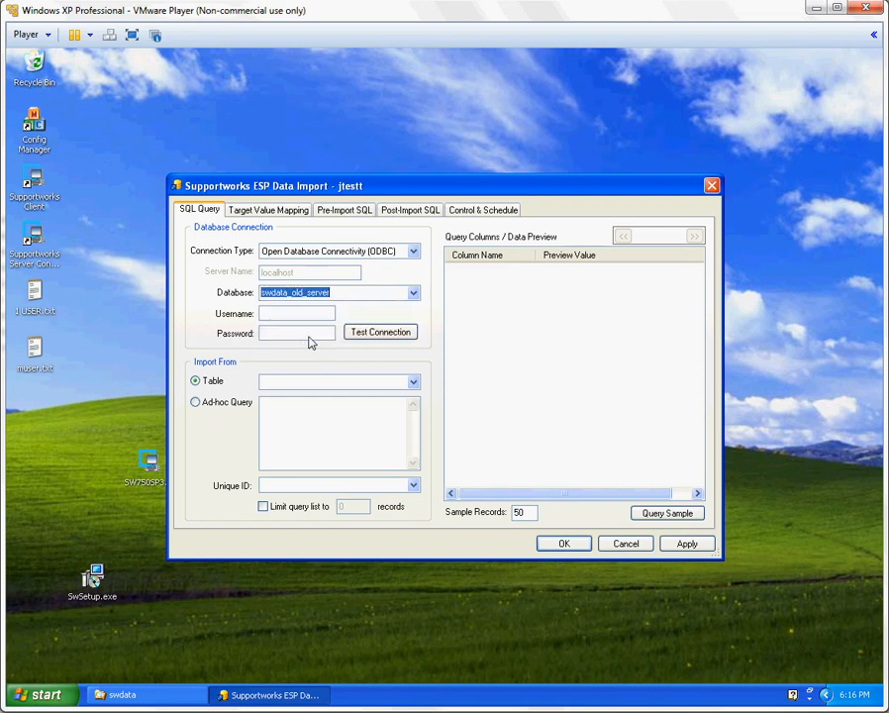
Enter root as the database username and test the connection to the source database
left_click(310, 318)
type("root")
left_click(366, 332)
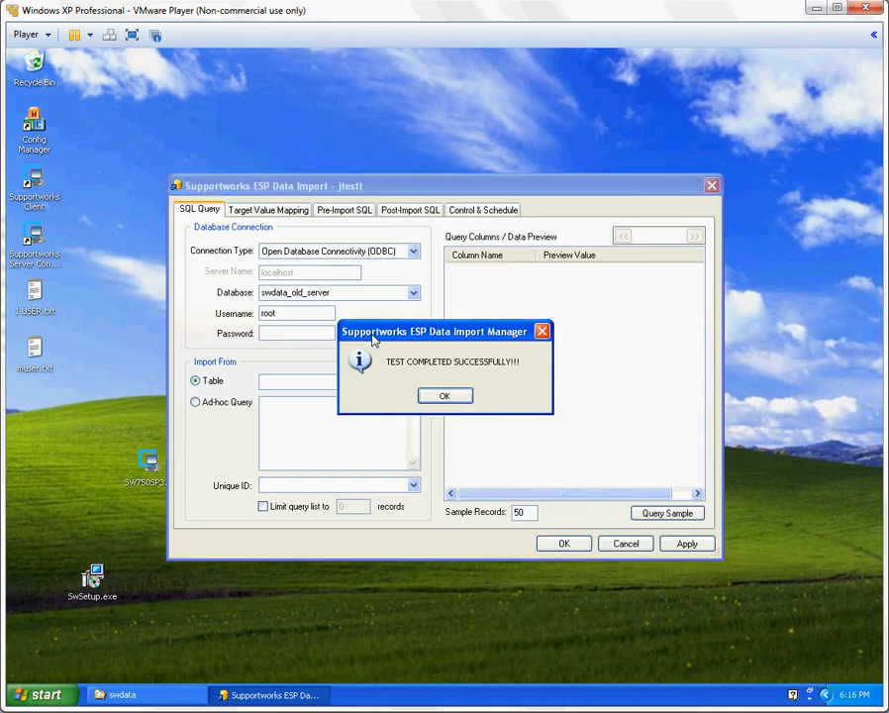
left_click(438, 397)
left_click(360, 428)
Check the connection parameters of the swdata_old_server system DSN in the ODBC Data Source Administrator, then close the Windows tools
left_click(37, 693)
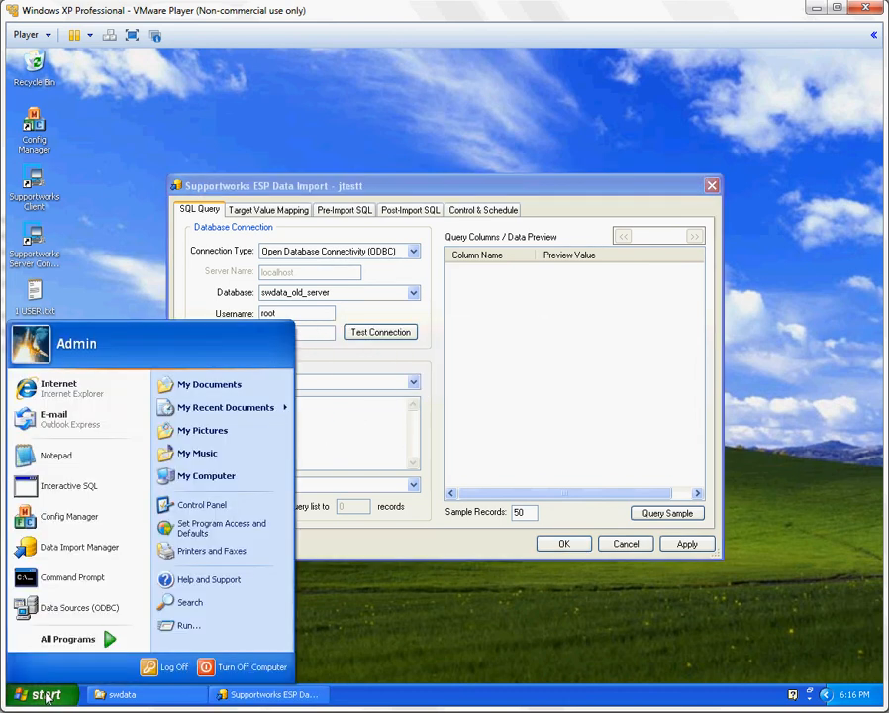
left_click(227, 506)
double_click(453, 264)
double_click(307, 282)
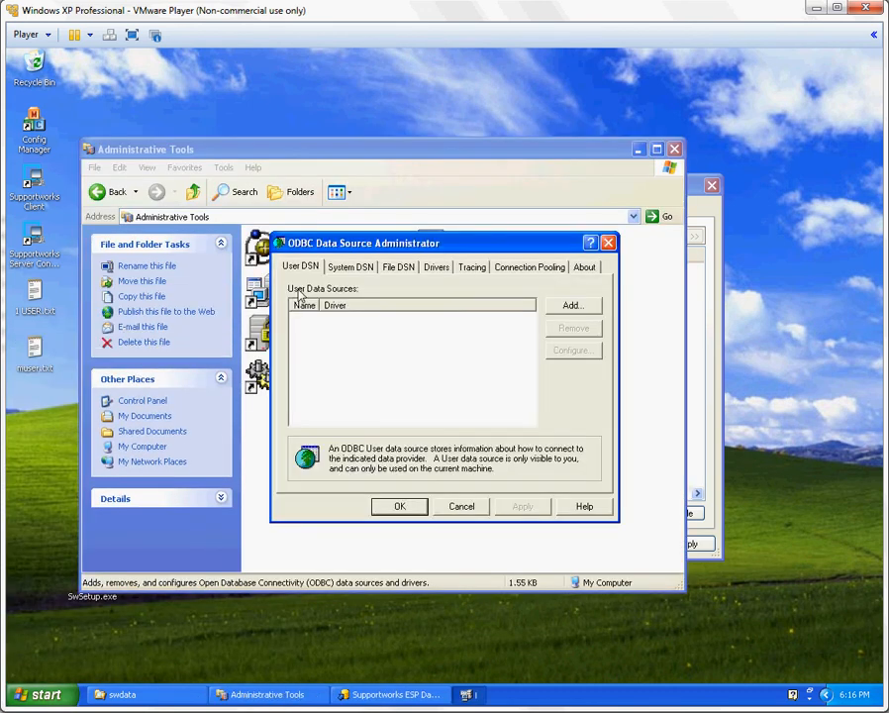
left_click(362, 267)
double_click(315, 340)
left_click(400, 440)
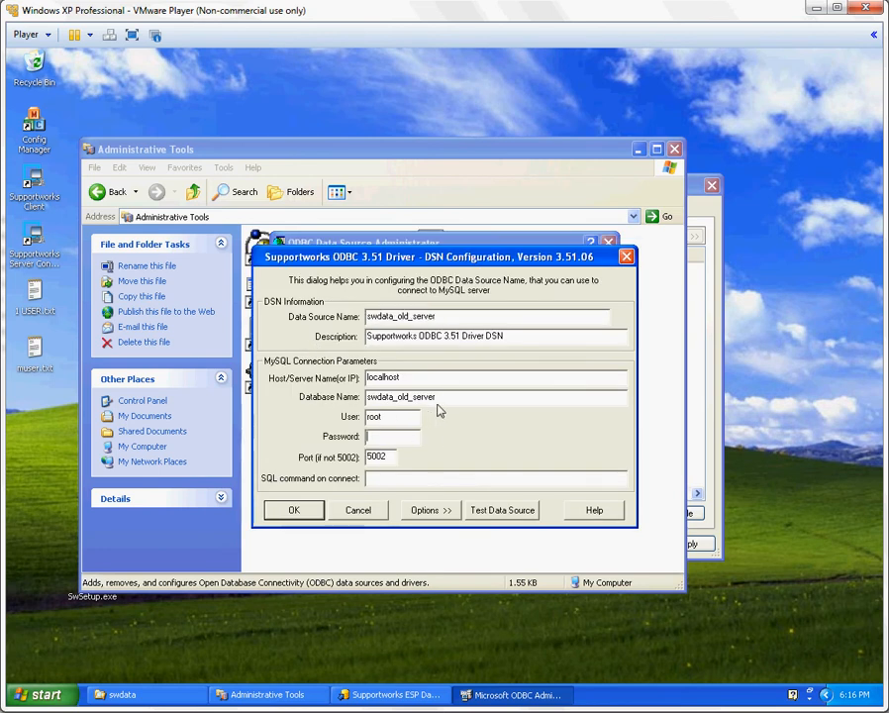
left_click(299, 509)
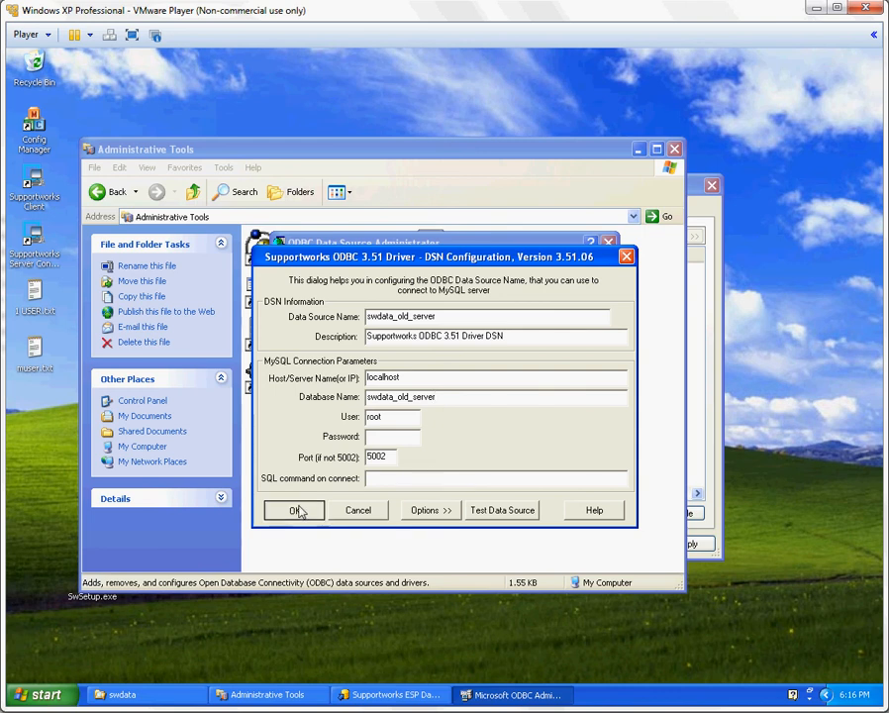
left_click(400, 506)
left_click(674, 150)
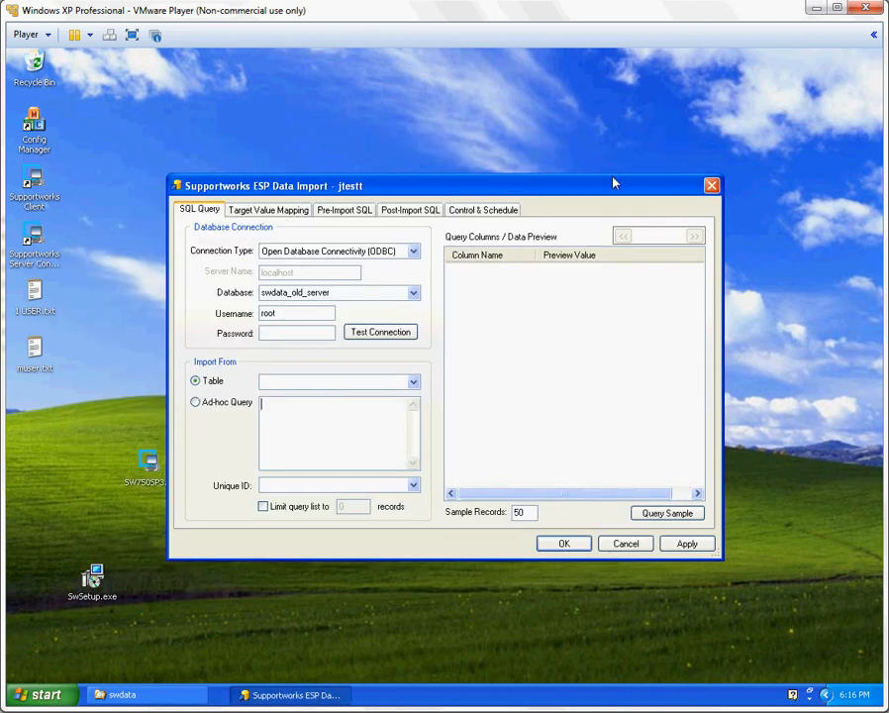
Import from the userdb table and use keysearch as the source's unique ID
left_click(414, 382)
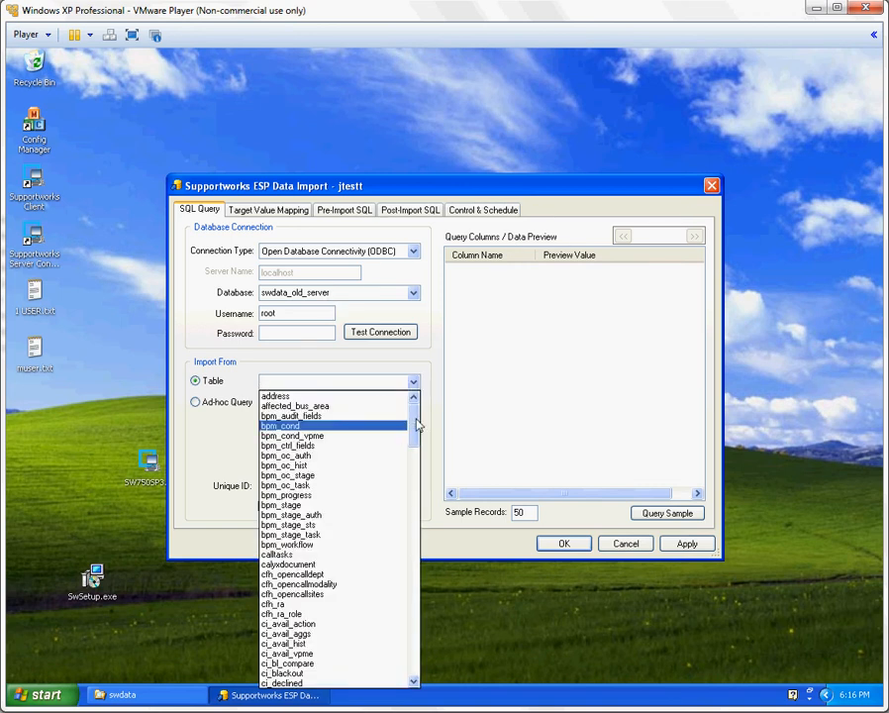
left_click_drag(416, 426, 420, 660)
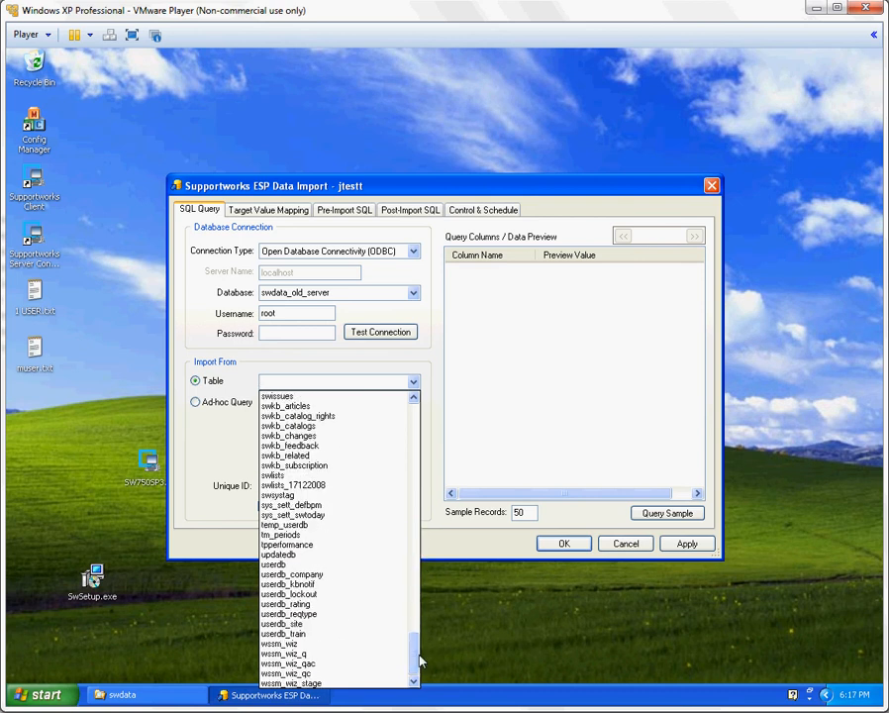
left_click(326, 565)
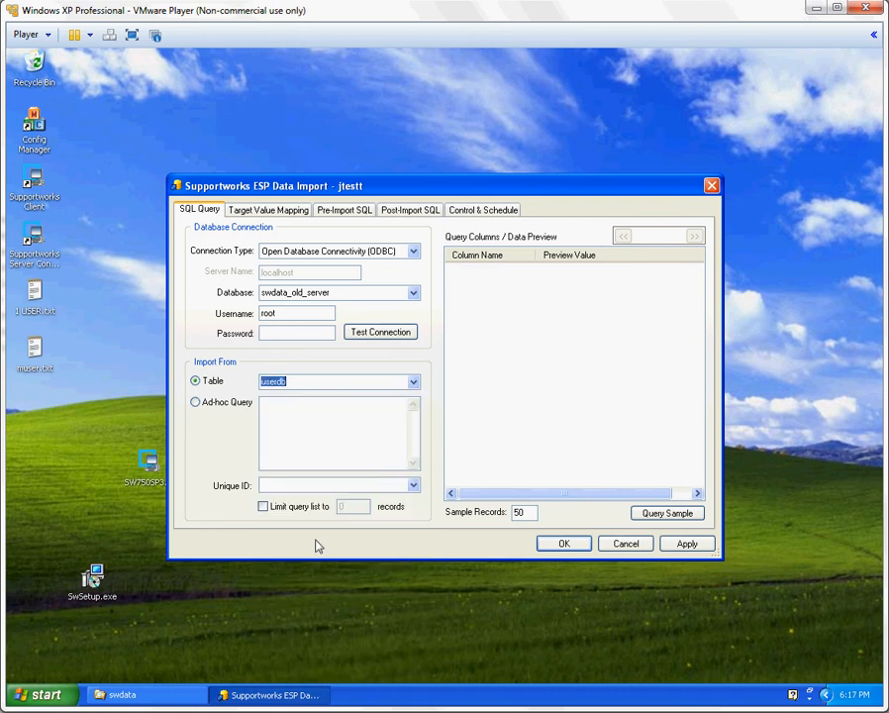
left_click(413, 485)
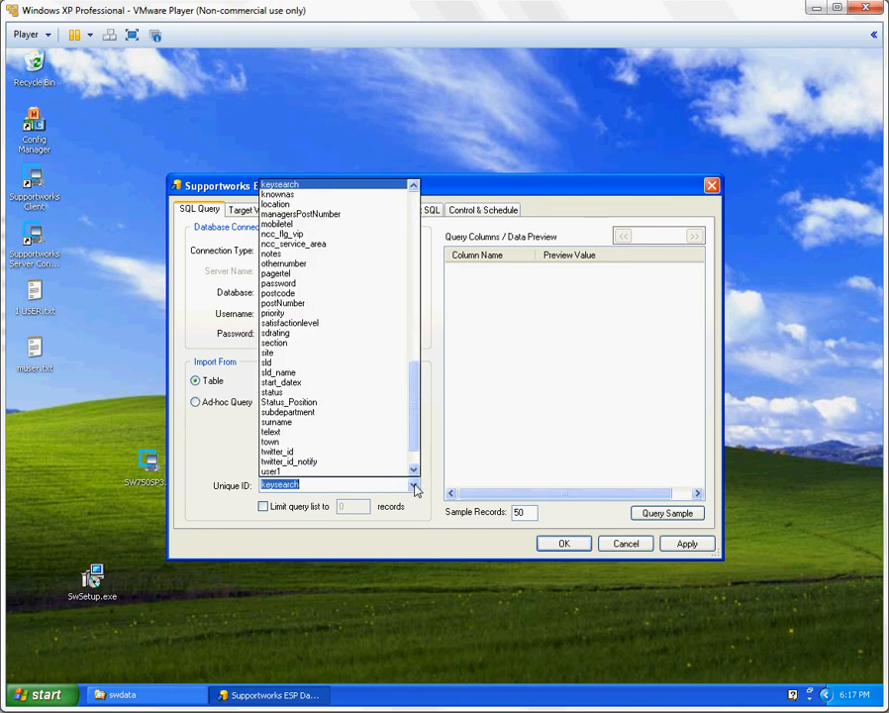
left_click(337, 185)
left_click(476, 417)
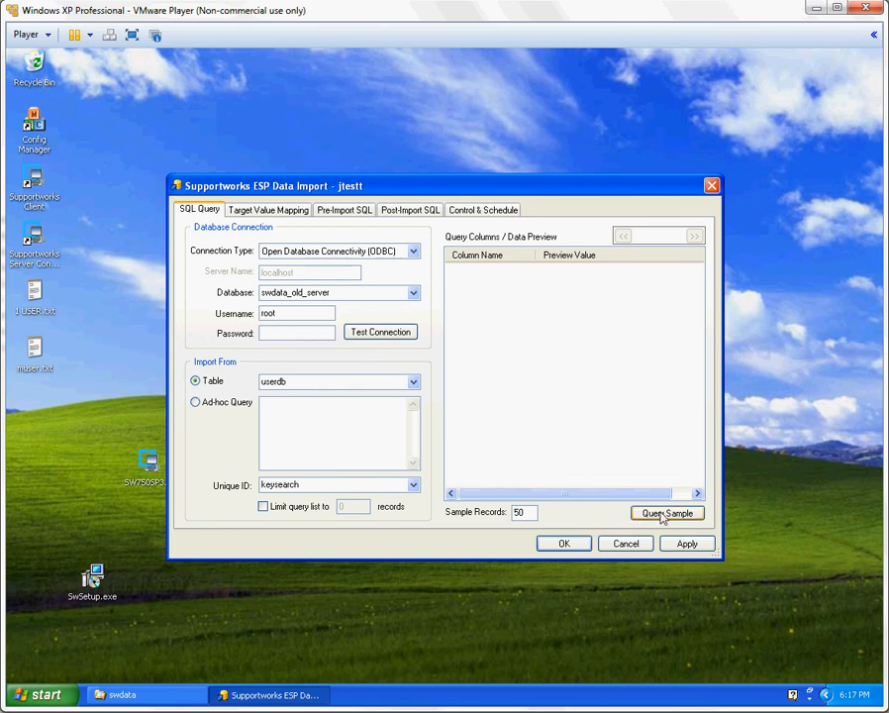
Query sample records, include the email, firstname, keysearch and costcenter columns in the import, and apply the settings
left_click(664, 513)
scroll(701, 302, "down", 1)
left_click_drag(701, 301, 698, 354)
left_click(483, 392)
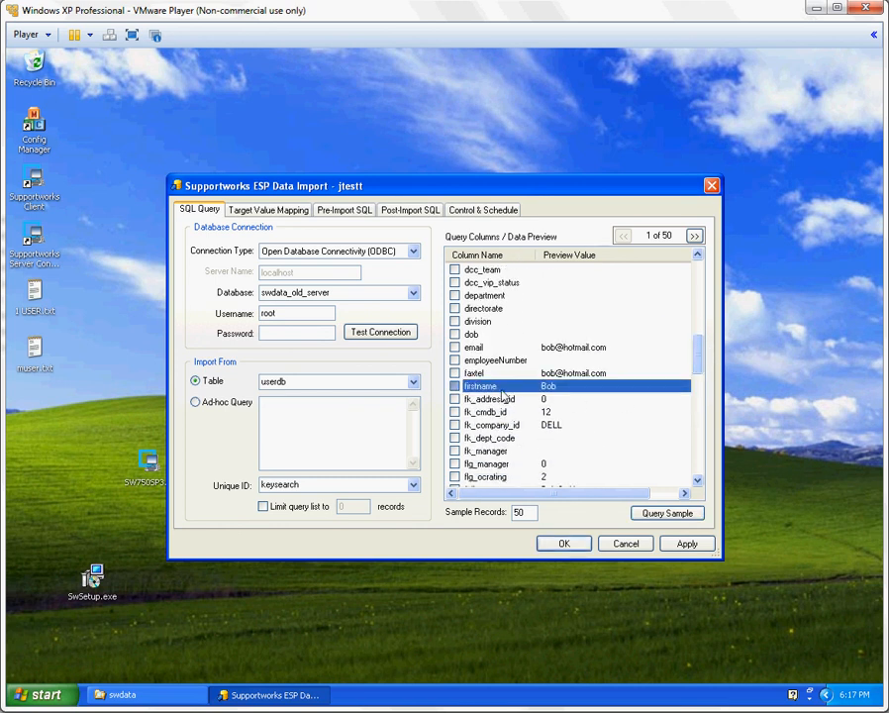
left_click(455, 386)
scroll(458, 371, "down", 4)
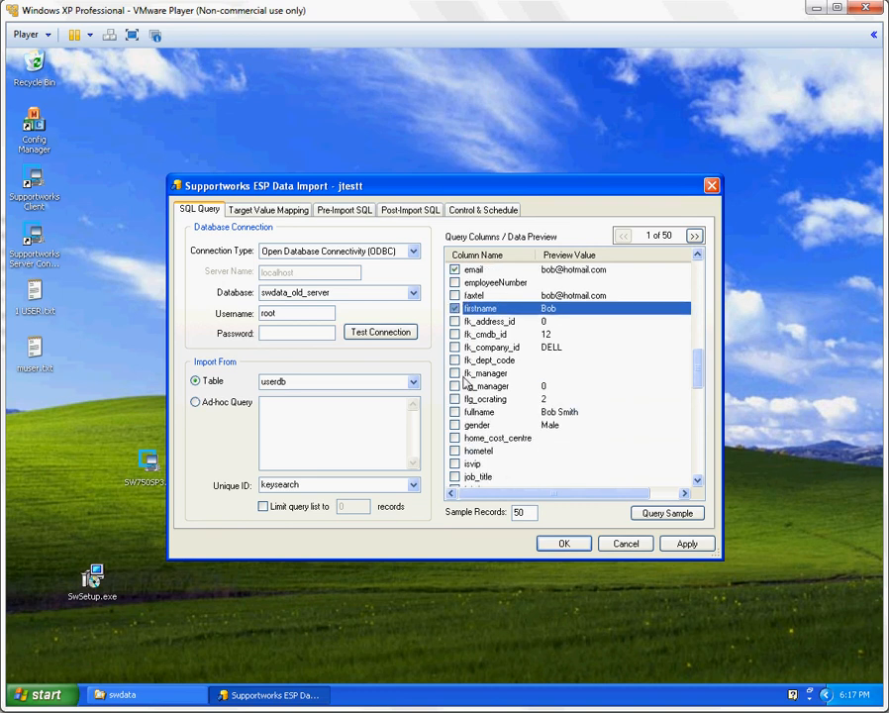
left_click(455, 441)
scroll(475, 396, "up", 10)
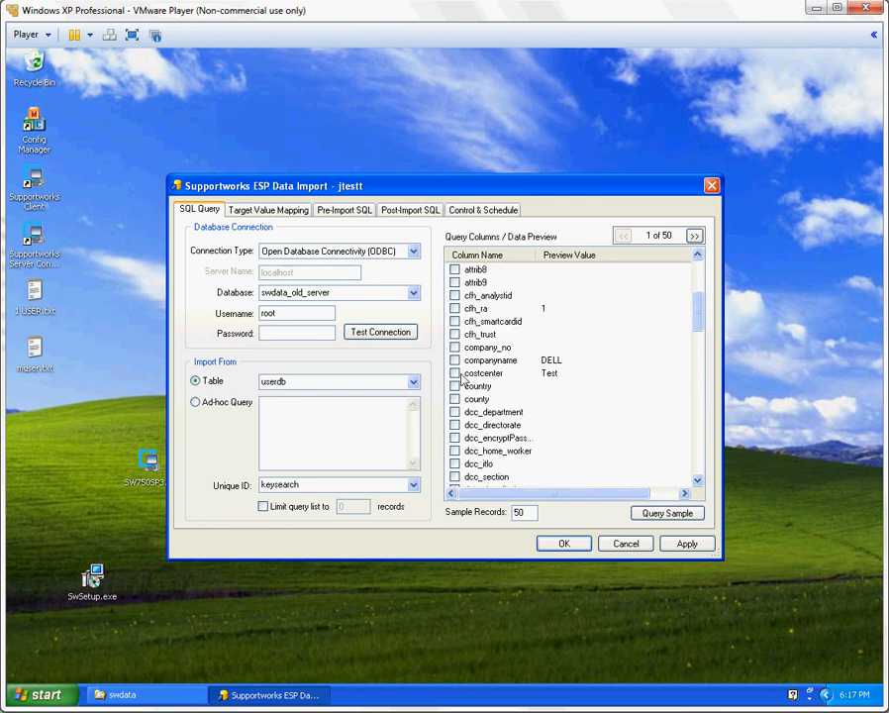
left_click(685, 543)
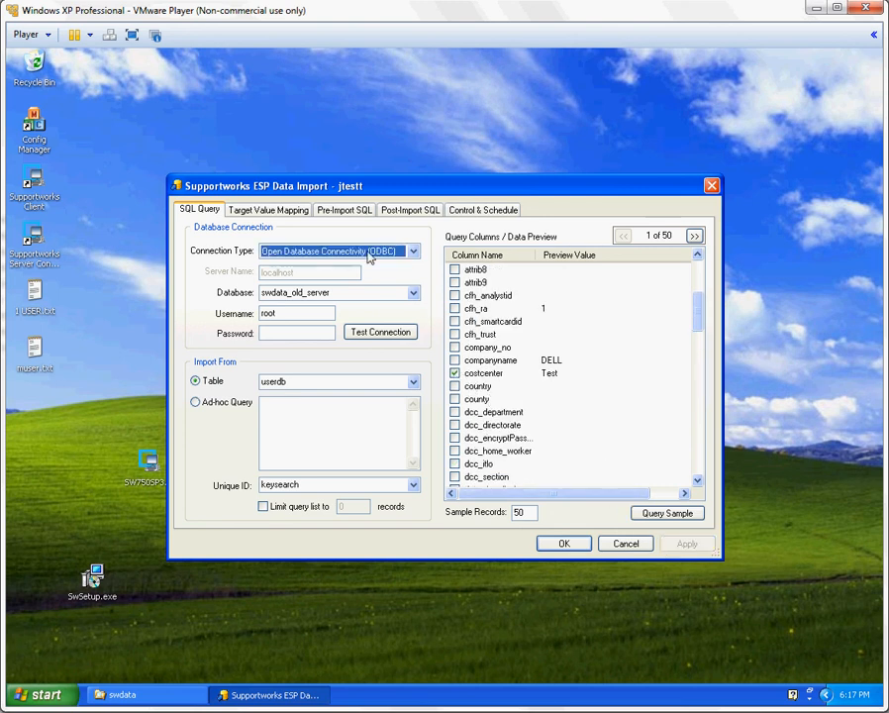
Set the target value mapping to the userdb table in the swdata database
left_click(266, 212)
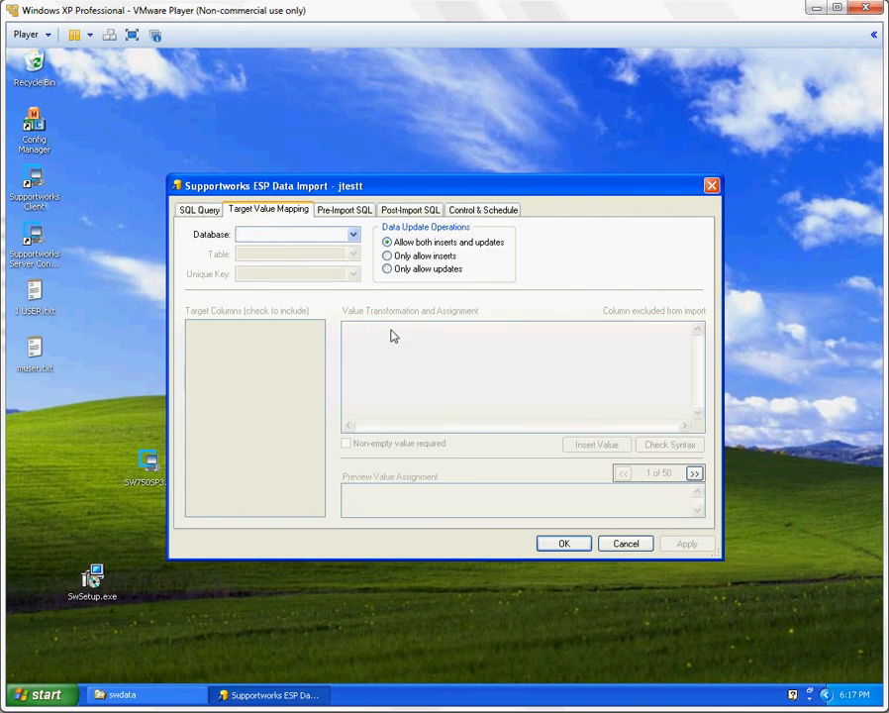
left_click(353, 233)
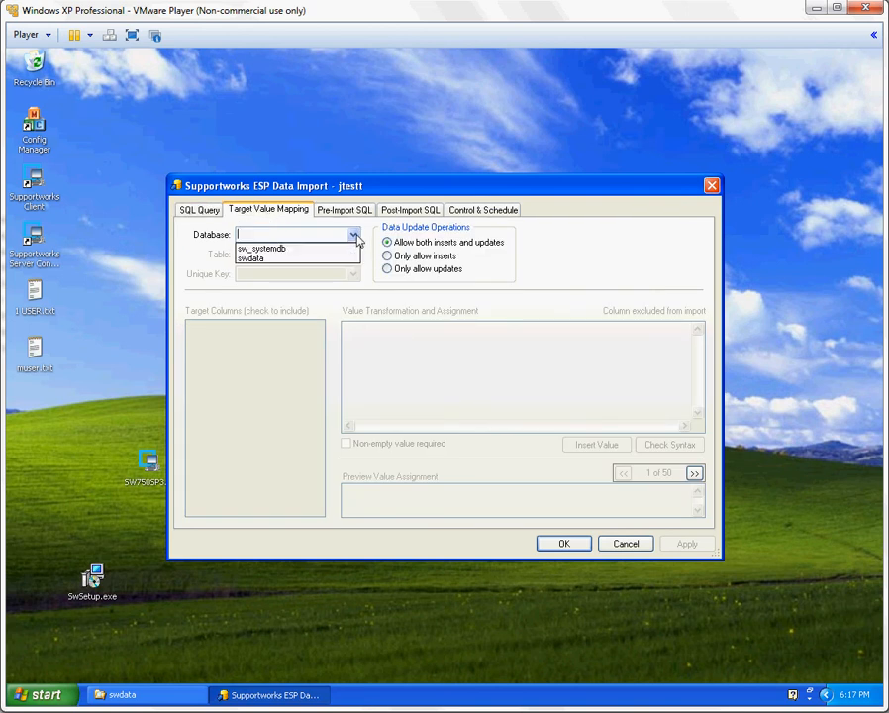
left_click(307, 259)
left_click(353, 234)
left_click(302, 259)
left_click(353, 254)
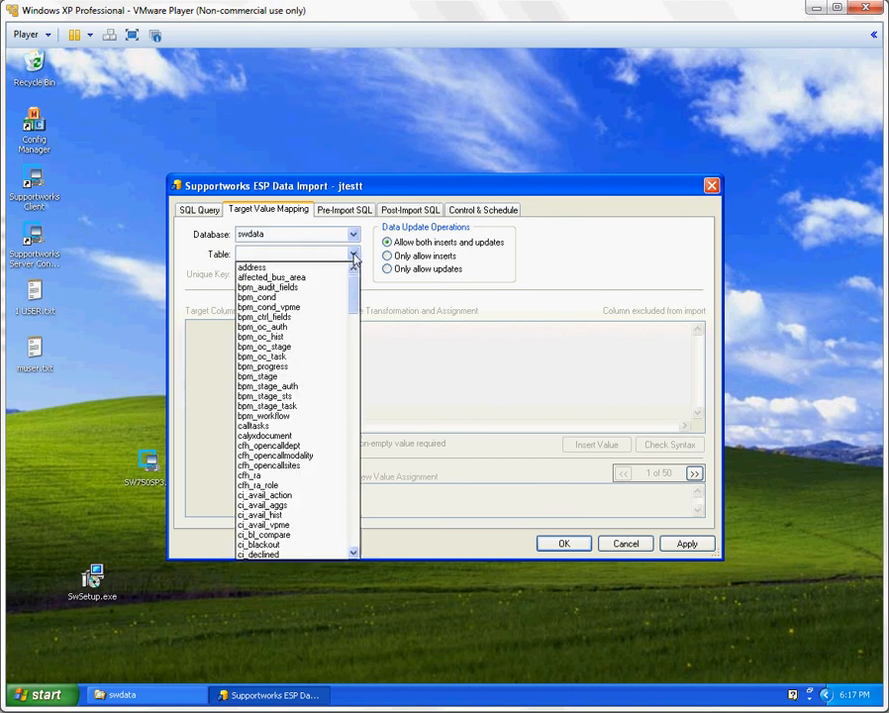
scroll(354, 287, "down", 20)
left_click_drag(358, 383, 355, 525)
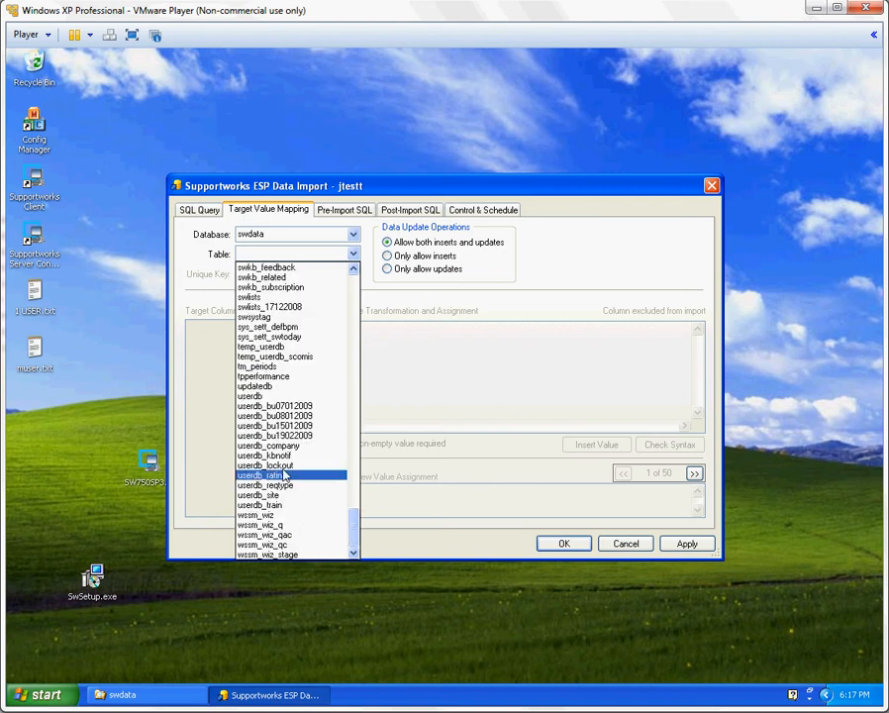
left_click(287, 396)
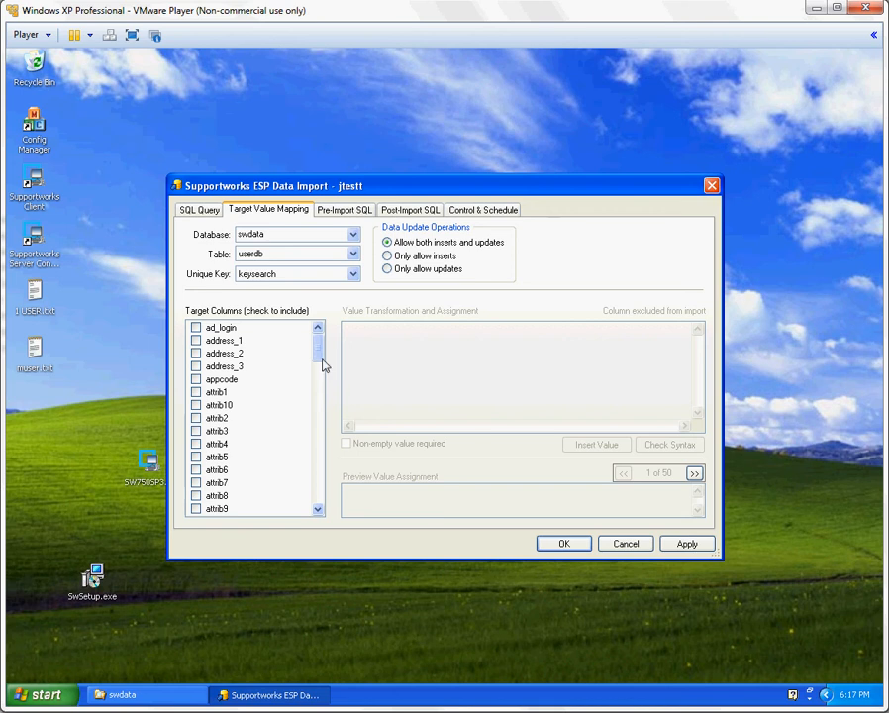
Include the costcenter target column and assign it the source value db.costcenter
left_click_drag(319, 356, 318, 388)
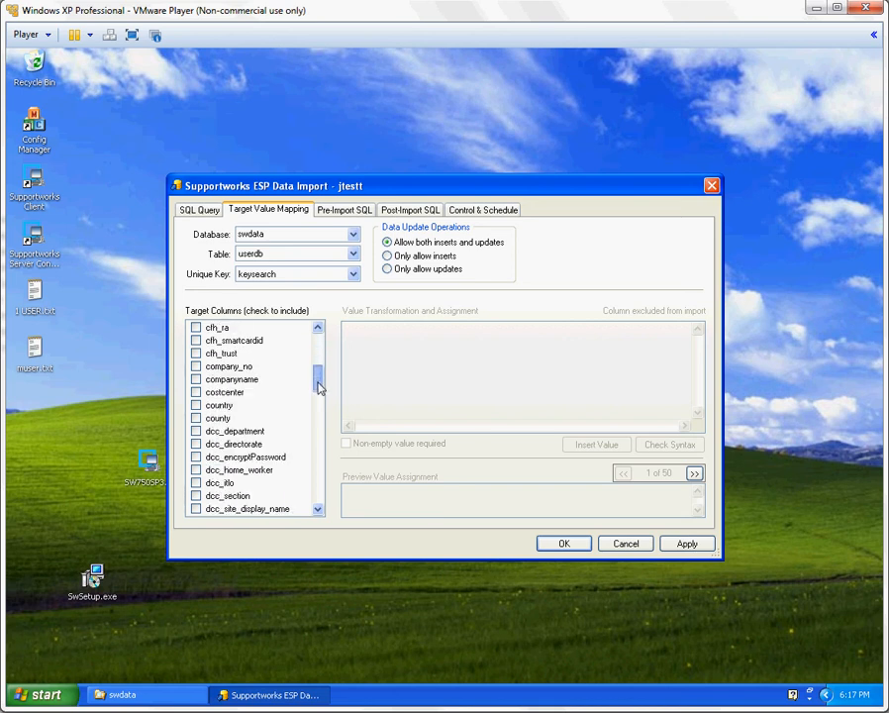
left_click(196, 393)
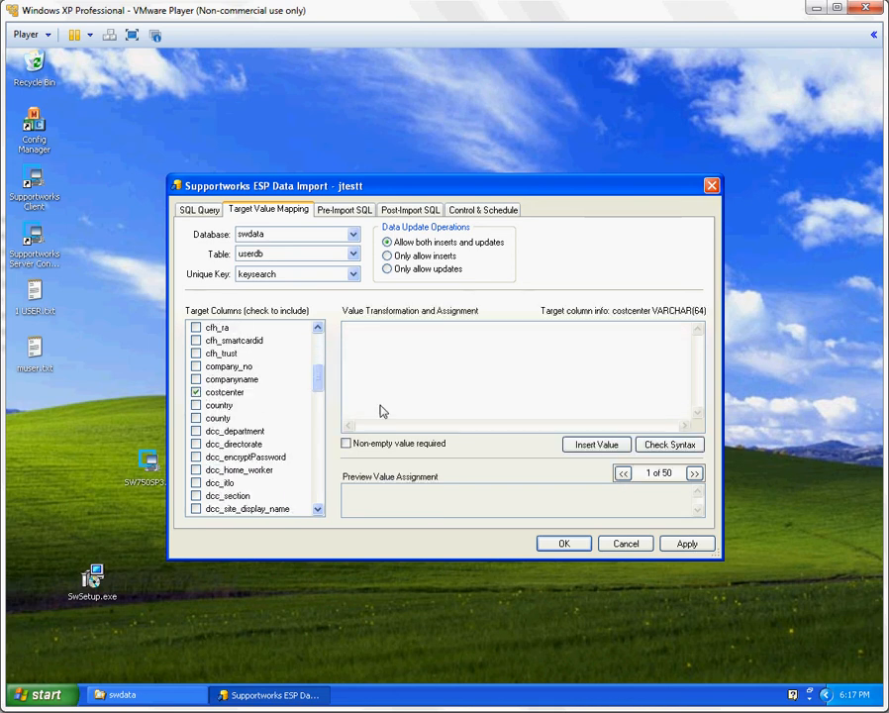
left_click(597, 447)
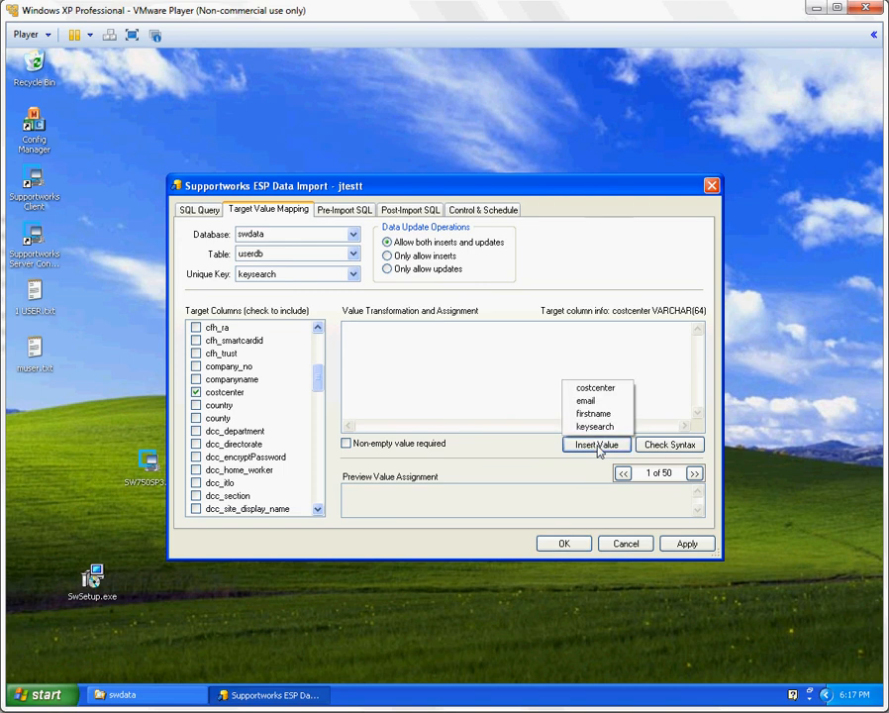
left_click(595, 387)
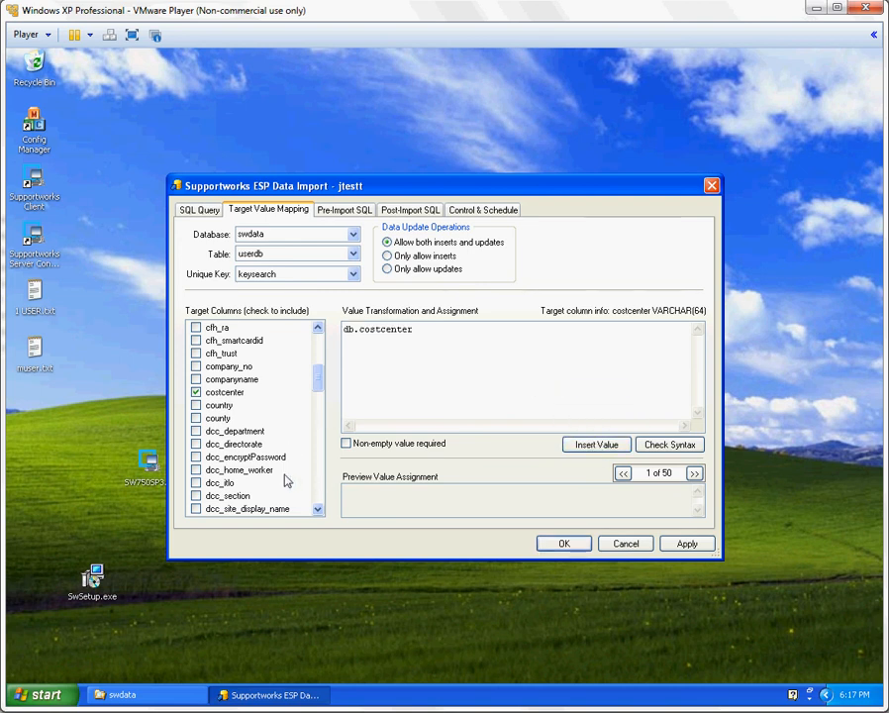
Include the email target column and assign it the source value db.email
left_click_drag(322, 391, 323, 412)
left_click(222, 446)
left_click(196, 444)
left_click(596, 444)
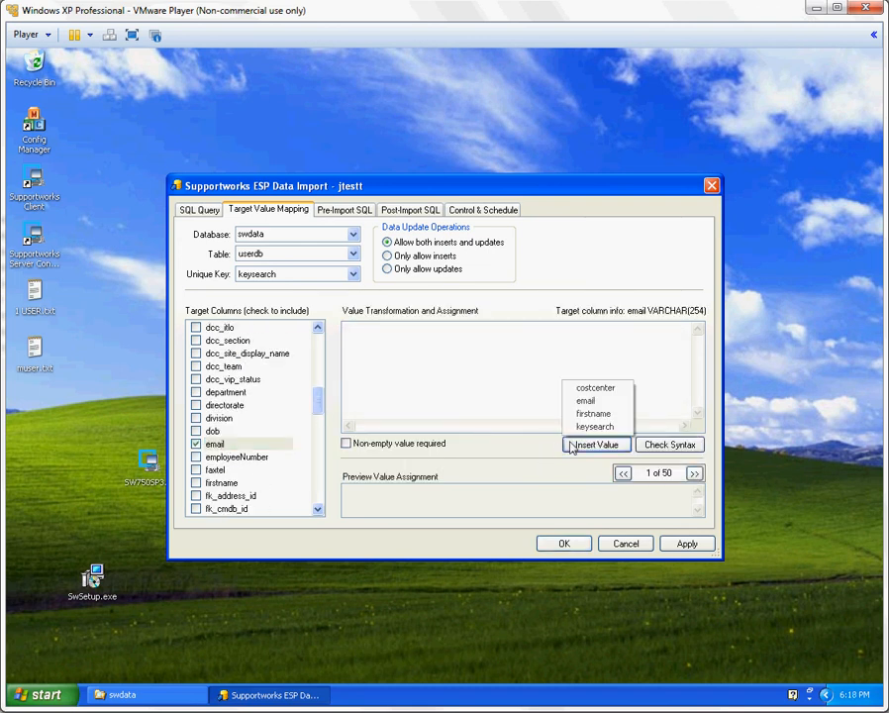
left_click(594, 400)
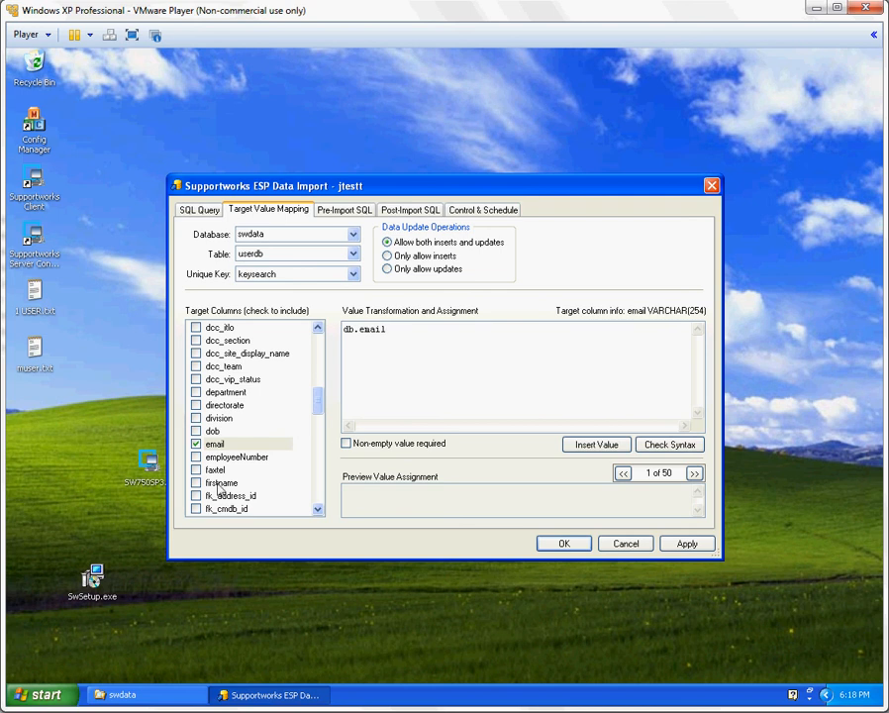
Include the firstname target column and assign it the matching firstname source value
left_click(196, 483)
left_click(595, 445)
left_click(594, 410)
Include the keysearch target column, assign it the source value db.keysearch, and apply the mapping
left_click_drag(316, 399, 317, 432)
left_click(244, 445)
scroll(227, 453, "down", 2)
left_click(195, 457)
left_click(598, 444)
left_click(592, 426)
left_click(683, 542)
left_click(468, 394)
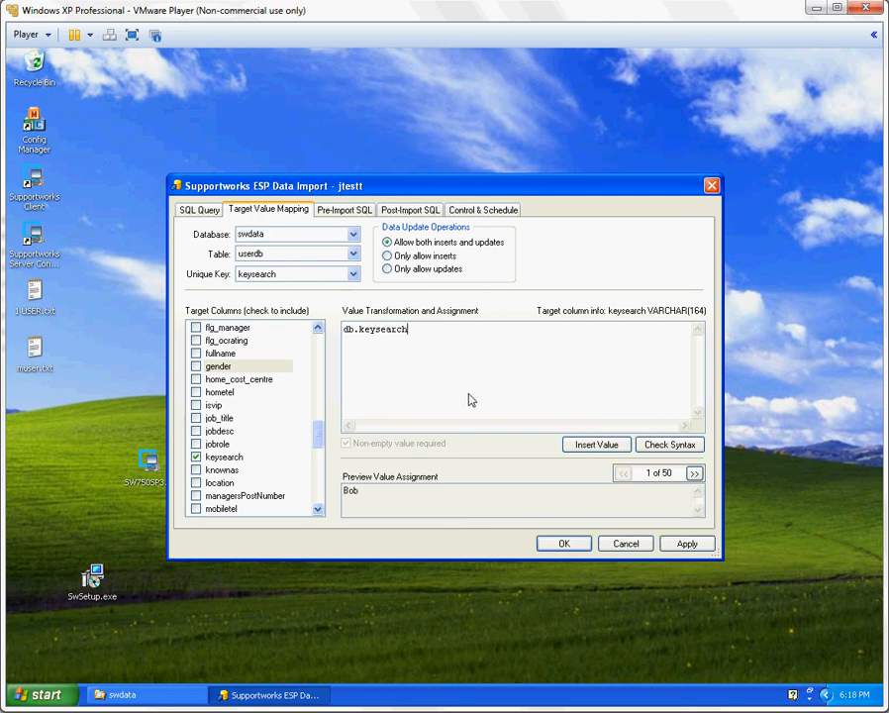
Run the jtestt import immediately and review its log file
left_click(481, 214)
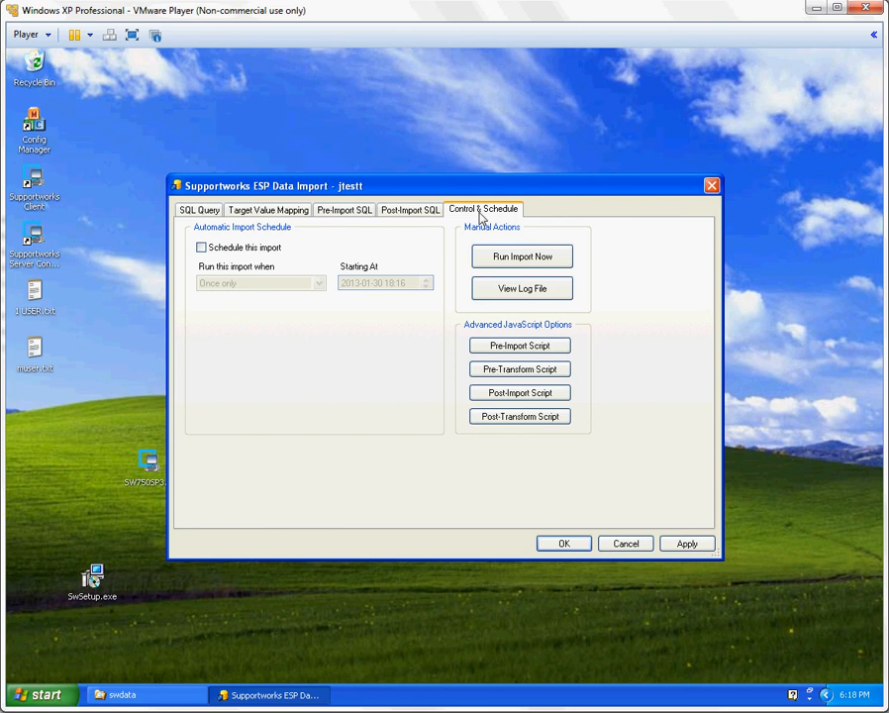
left_click(520, 260)
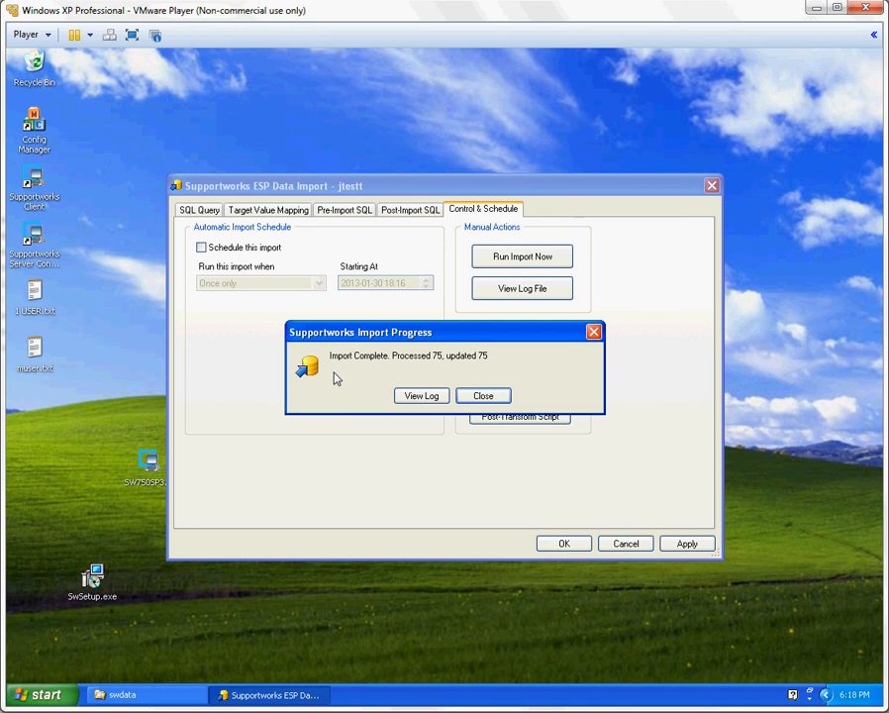
left_click(416, 398)
left_click(374, 237)
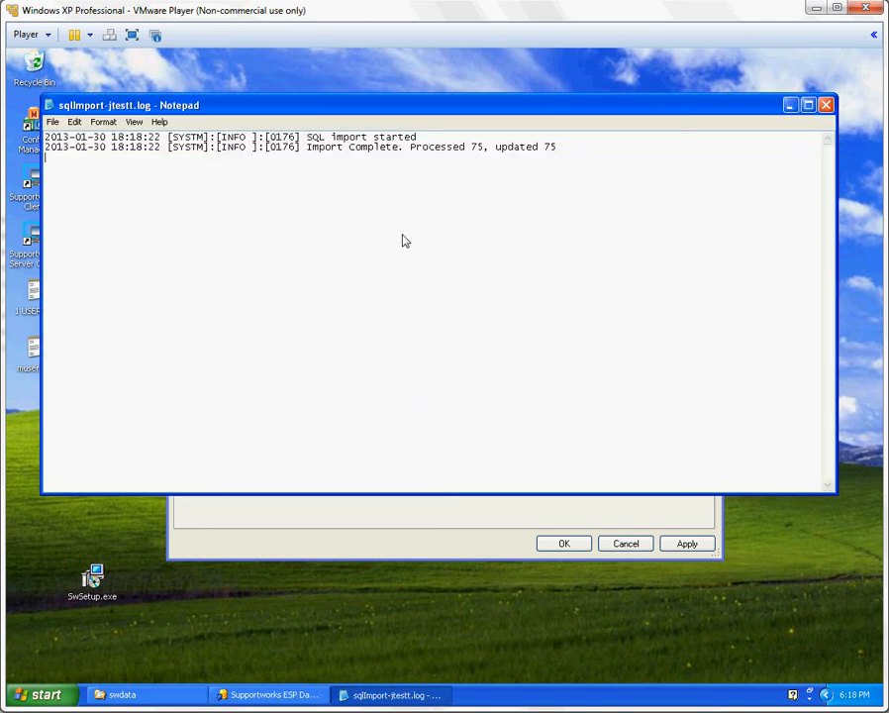
left_click(825, 106)
left_click(500, 394)
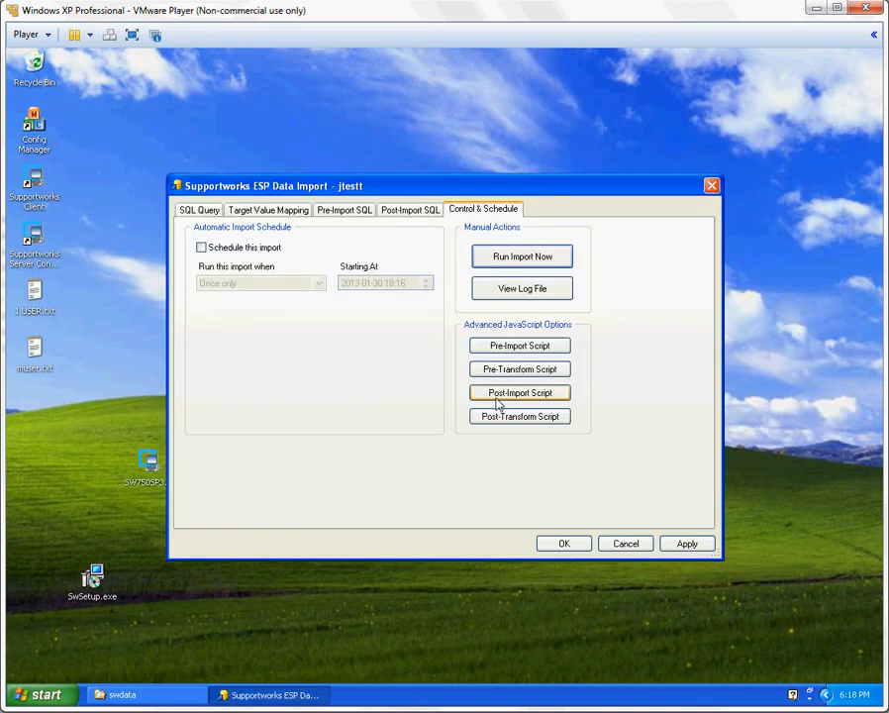
left_click(564, 544)
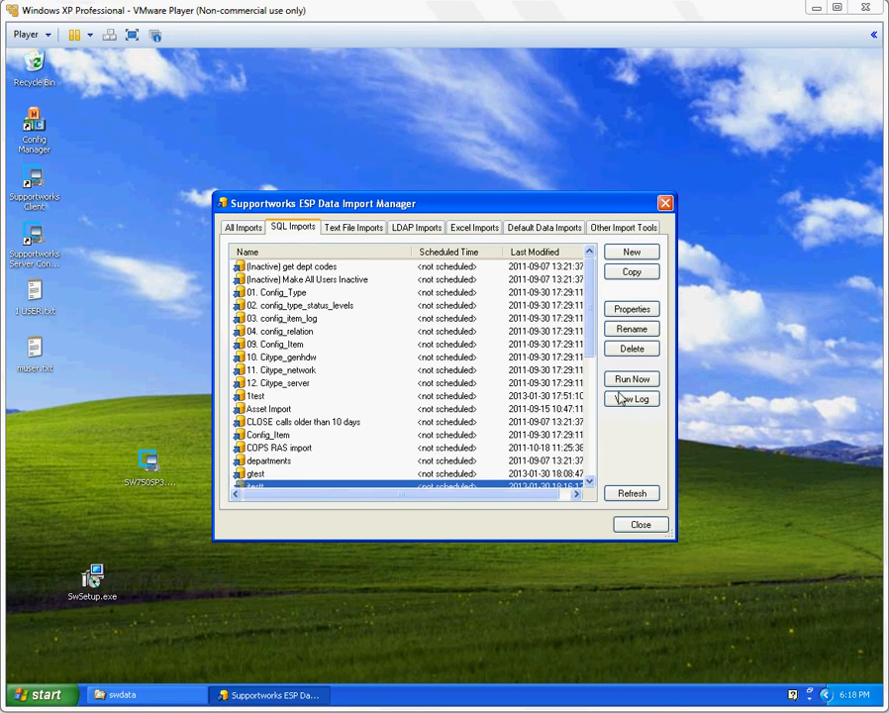
Create a new text file import named ltest without a template
left_click(339, 230)
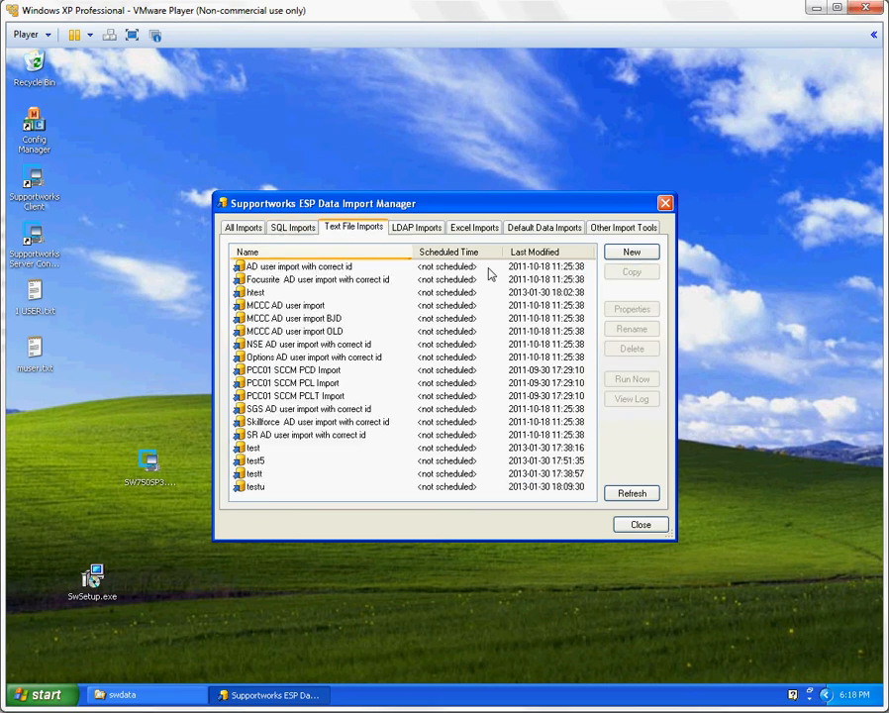
left_click(629, 253)
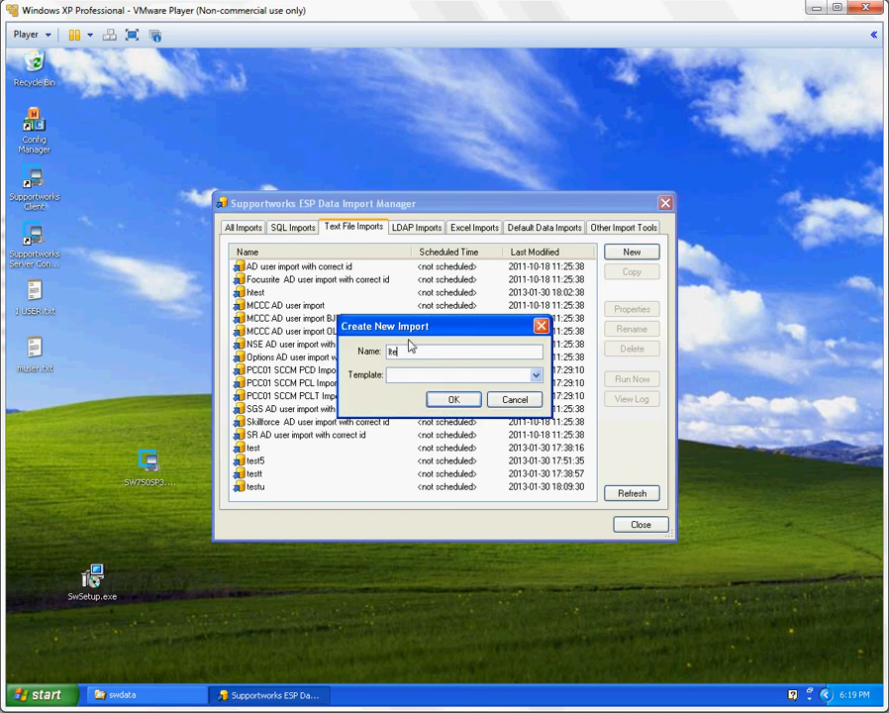
type("ltest")
left_click(452, 401)
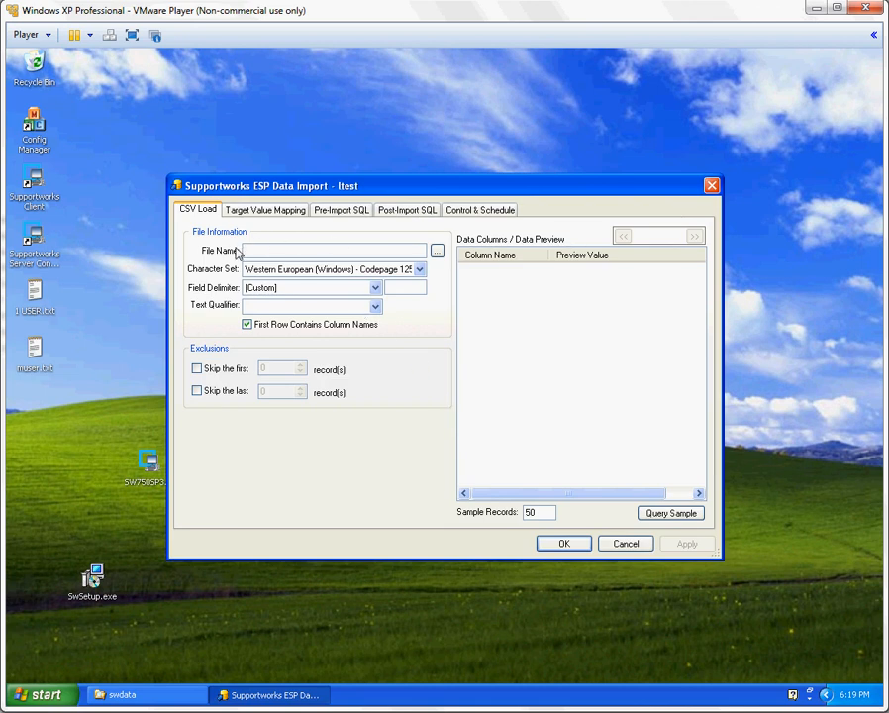
Examine the text file import's CSV load settings and target value mapping, and leave without saving changes
left_click(341, 253)
left_click(265, 210)
left_click(447, 394)
left_click(617, 544)
Create a new LDAP import named ltest and view its LDAP query settings without changing them
left_click(420, 228)
left_click(632, 253)
type("ltest")
left_click(452, 399)
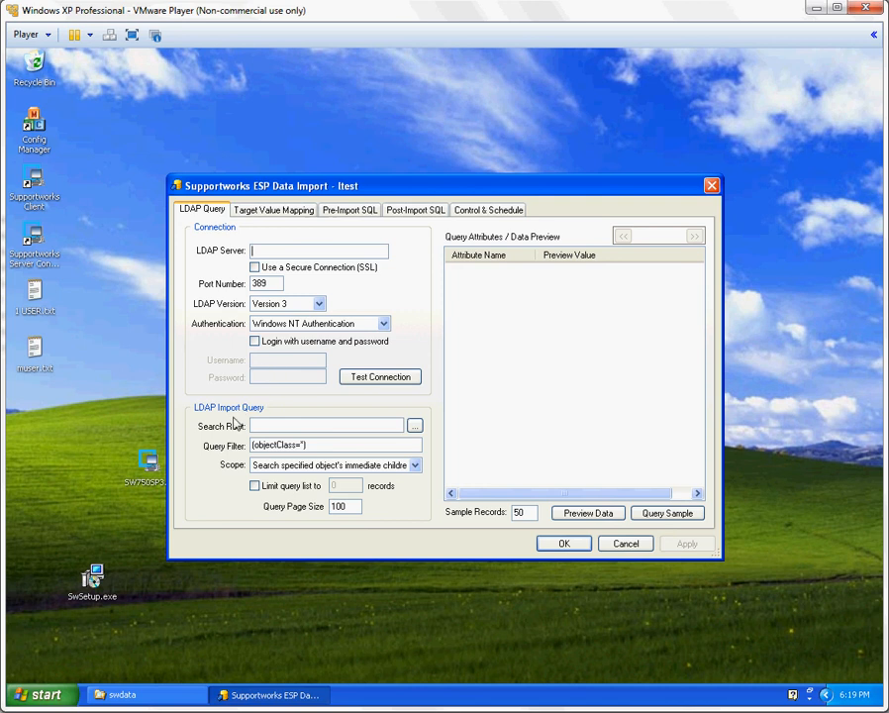
left_click(608, 542)
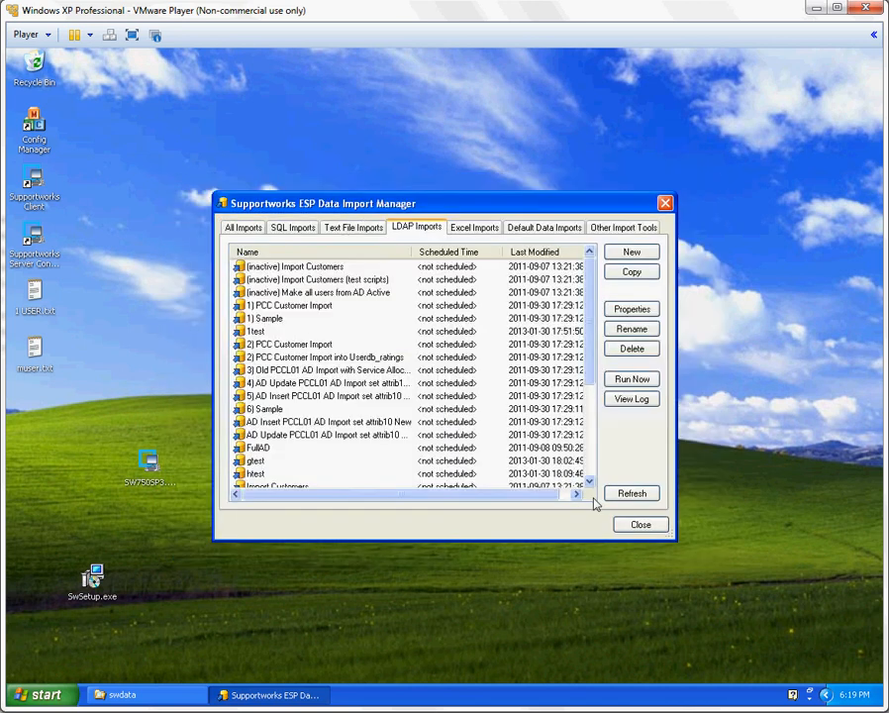
Create a new Excel import named ptest and view its file load settings without changing them
left_click(478, 229)
left_click(630, 253)
type("ptest")
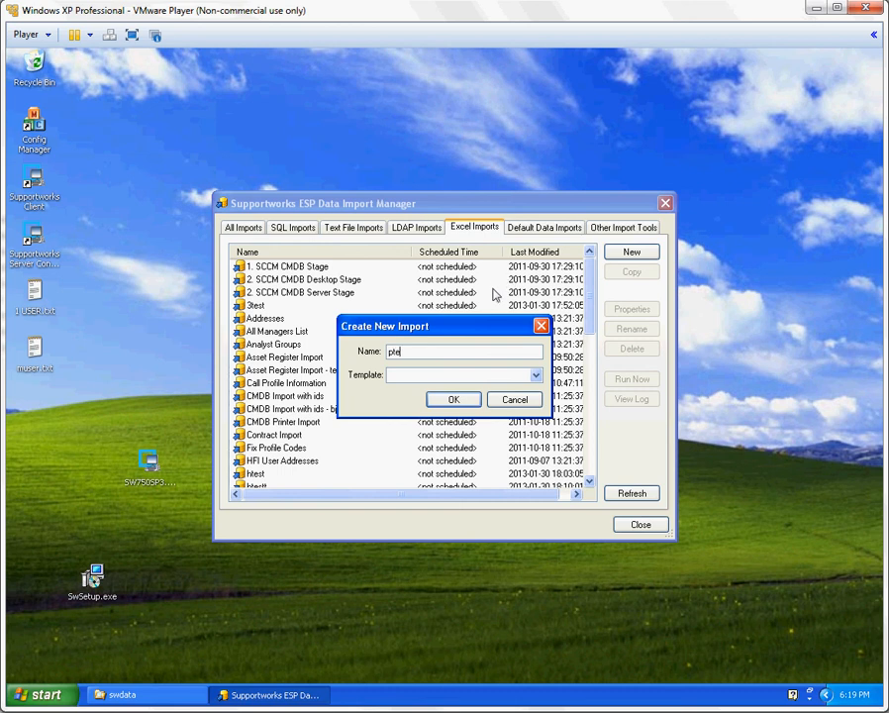
left_click(453, 399)
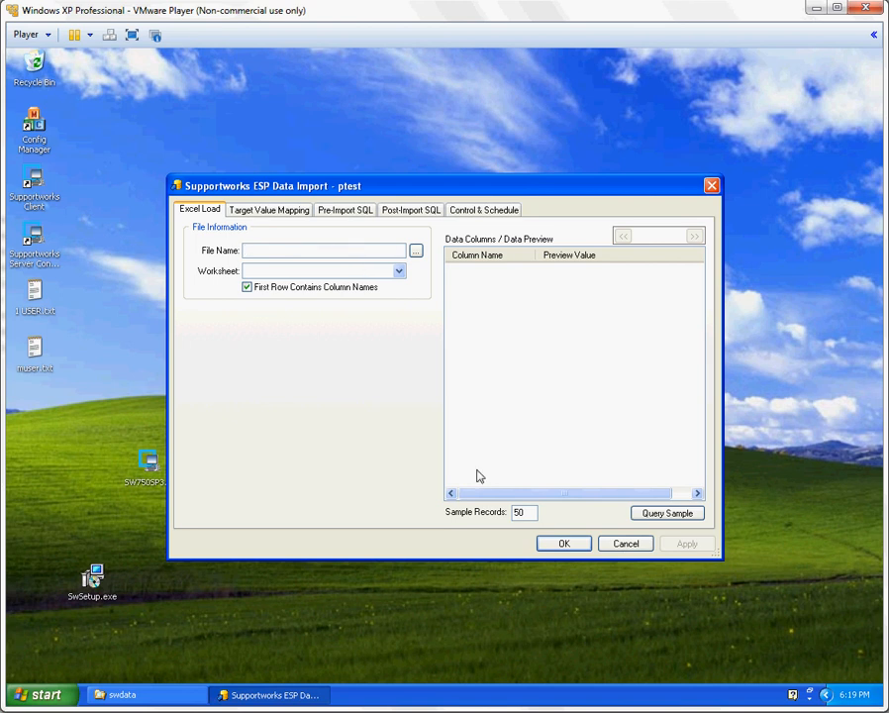
left_click(626, 543)
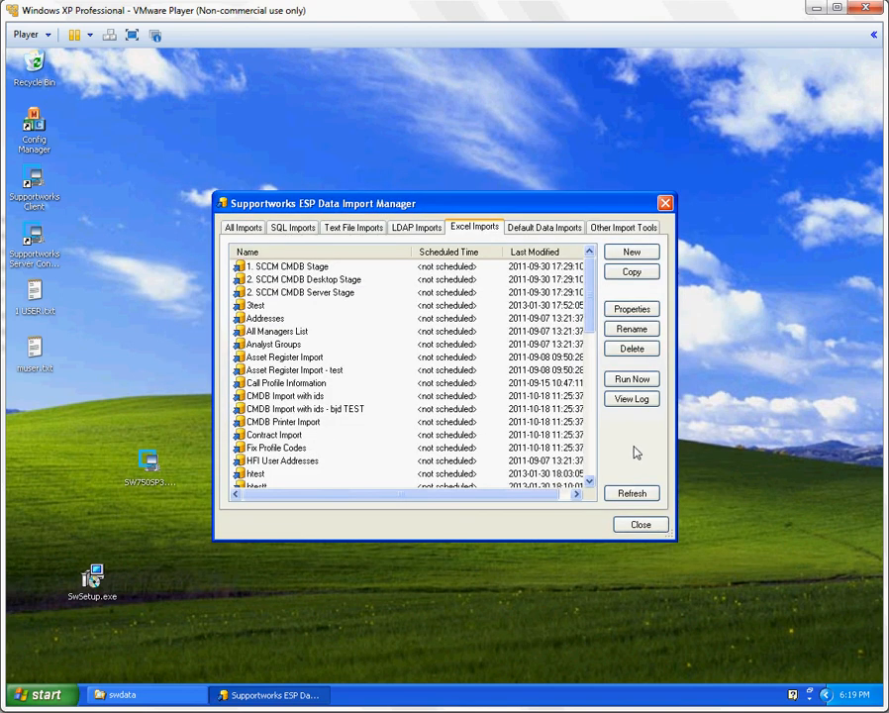
Open the Profile Codes Importer and load profiles-20100403-1500.xls from the C: drive as the import file
left_click(610, 229)
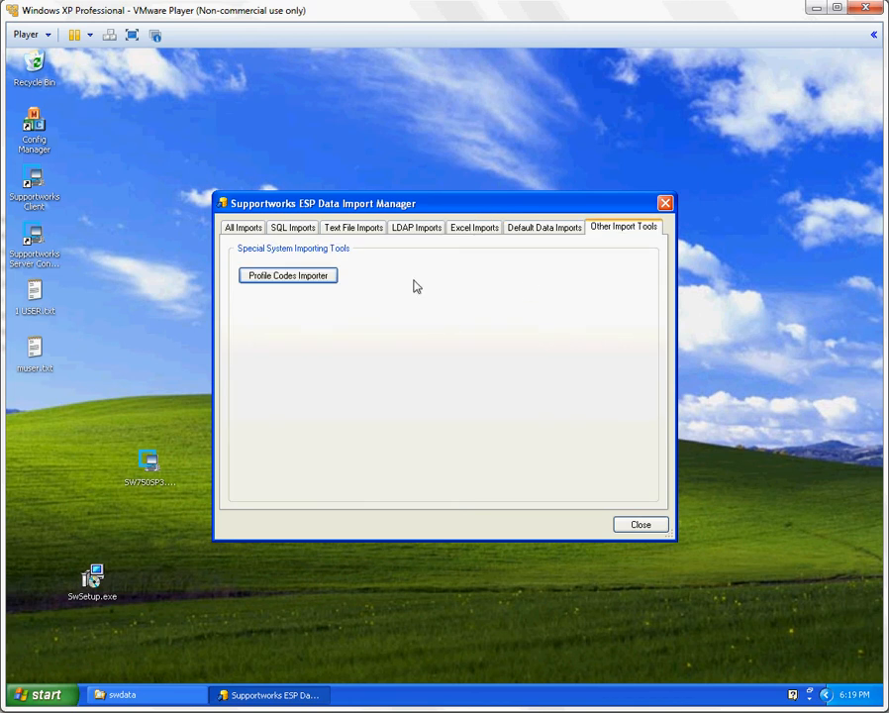
left_click(261, 276)
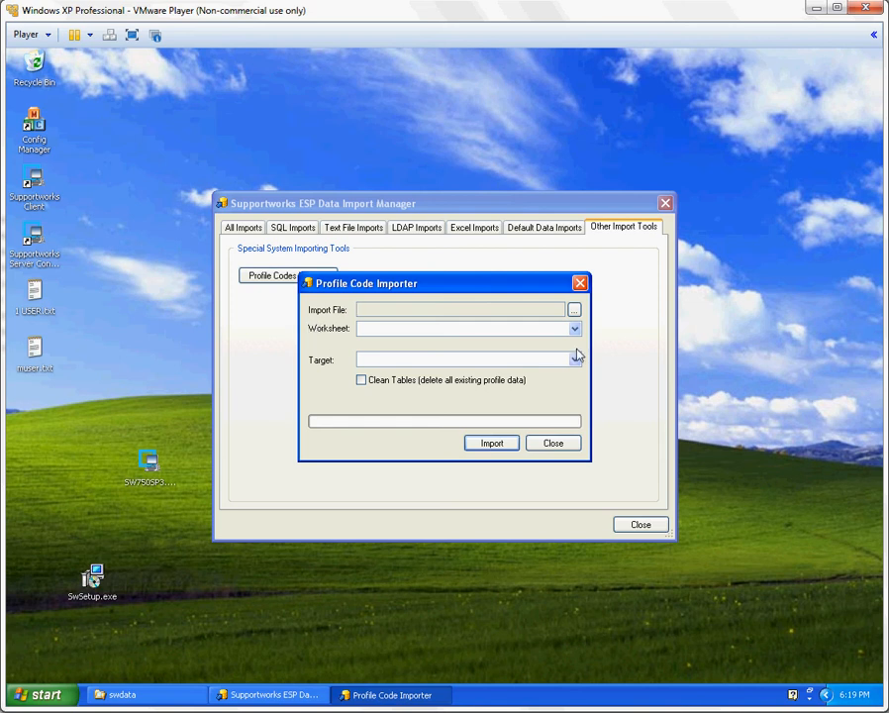
left_click(574, 310)
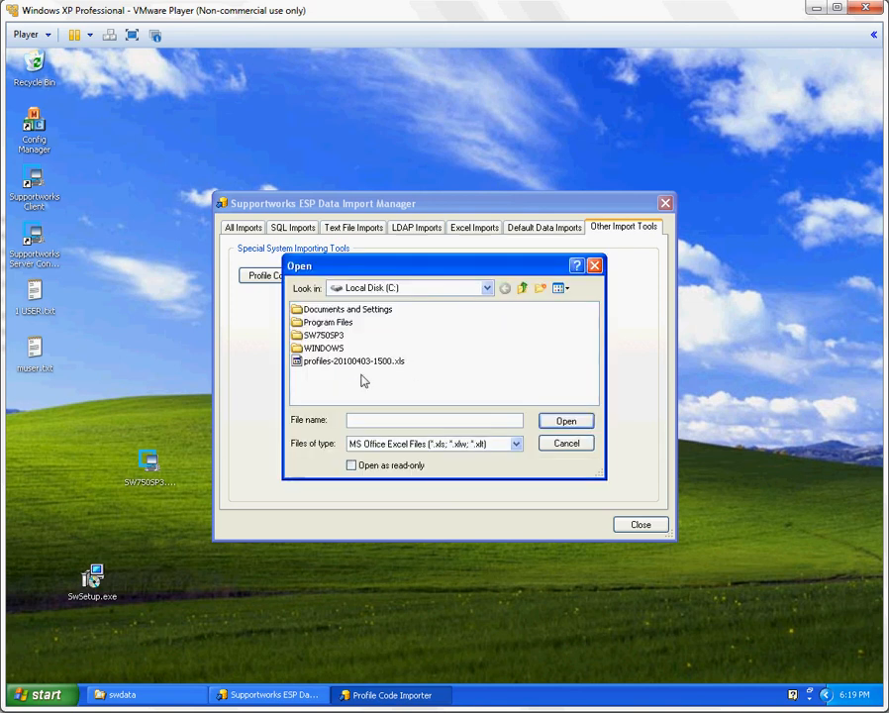
left_click(308, 362)
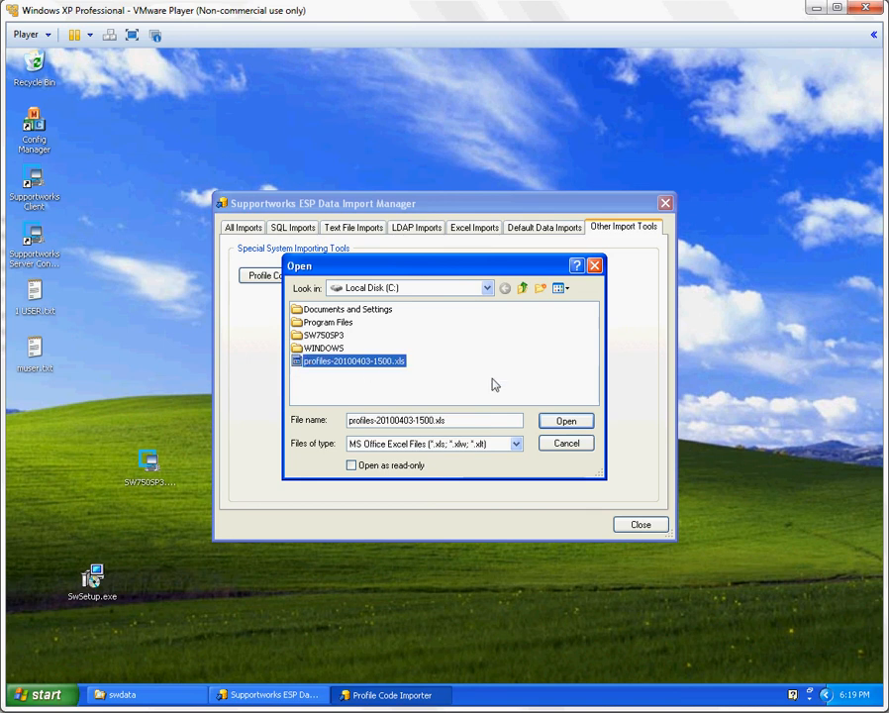
left_click(564, 422)
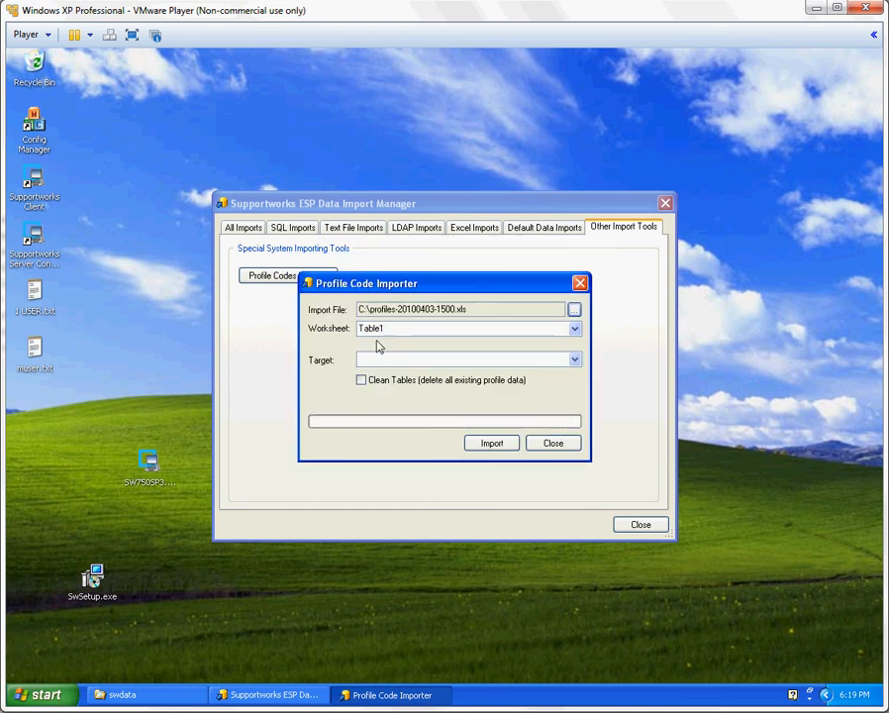
Import worksheet Table1 into Problem Profile Codes with Clean Tables enabled, and close the importer
left_click(574, 359)
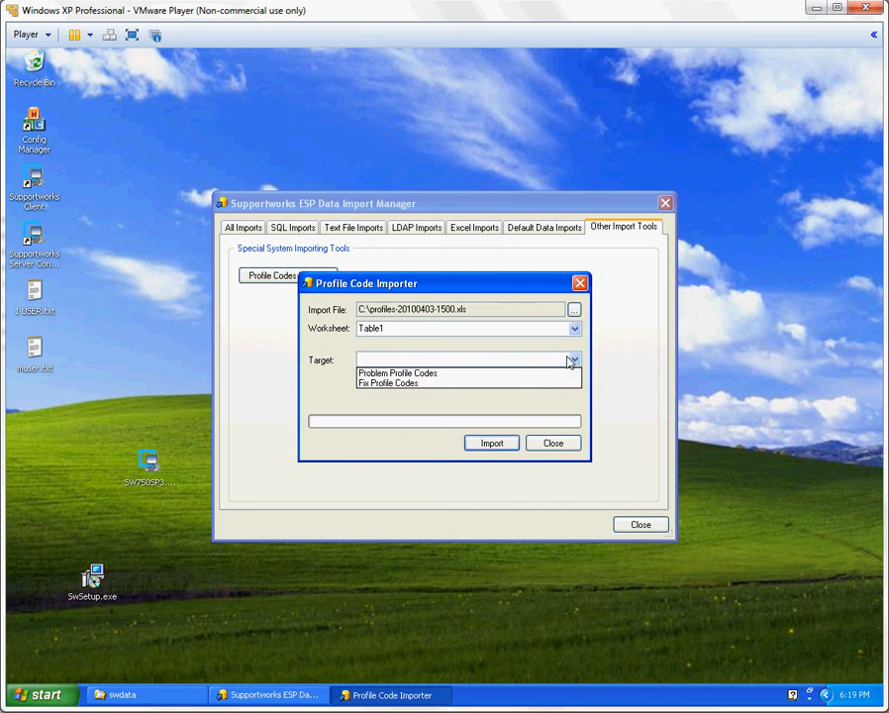
left_click(405, 375)
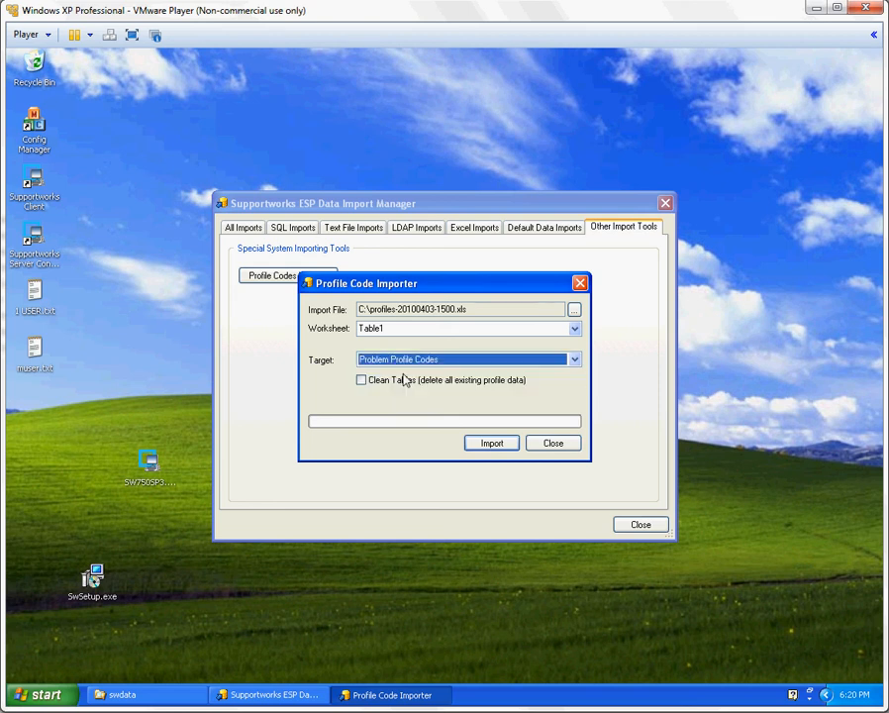
left_click(405, 335)
left_click(361, 381)
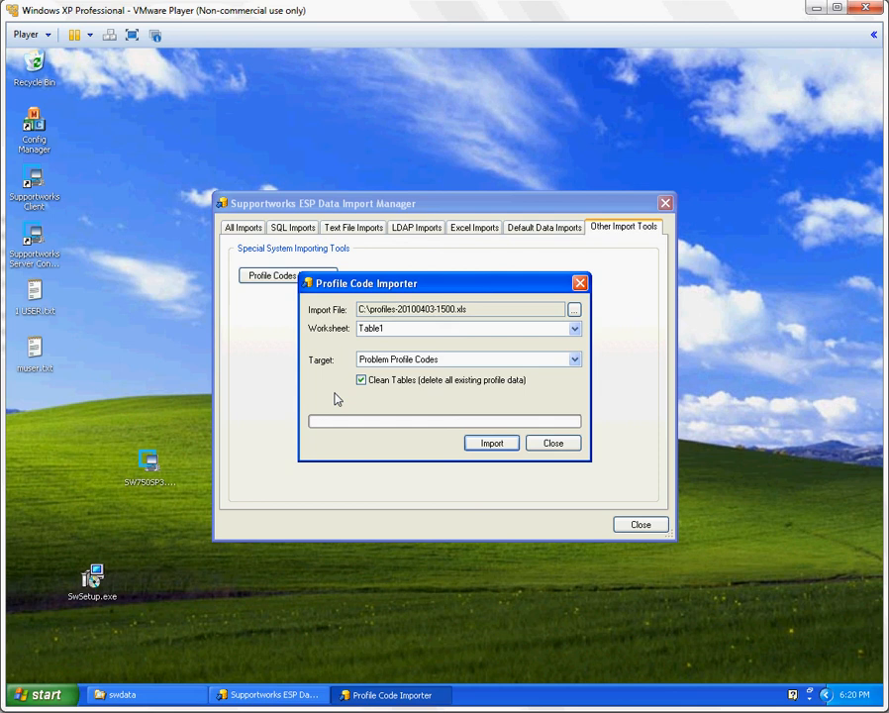
left_click(493, 444)
left_click(553, 443)
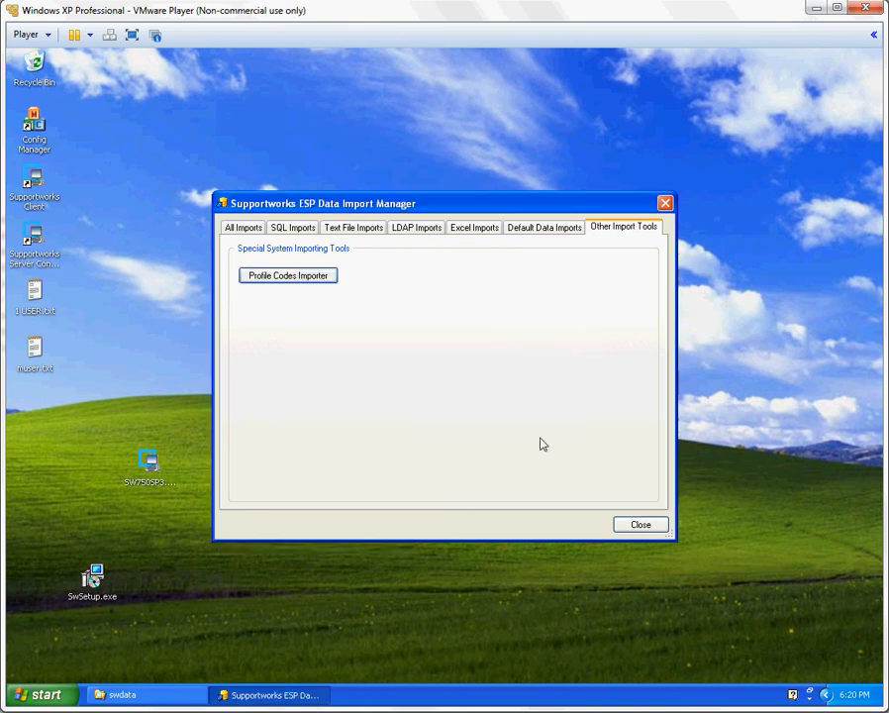